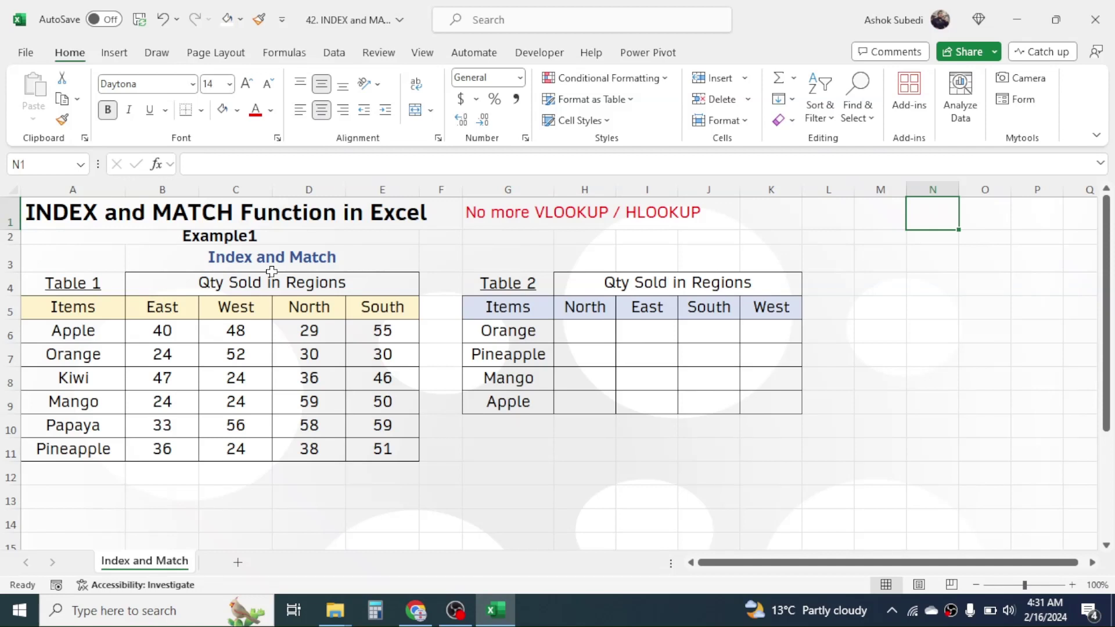
- Enter the formula =INDEX(B6:E11,2,4) in cell H11, using the Table 1 quantities as the array
{"action": "left_click", "coordinate": [580, 451]}
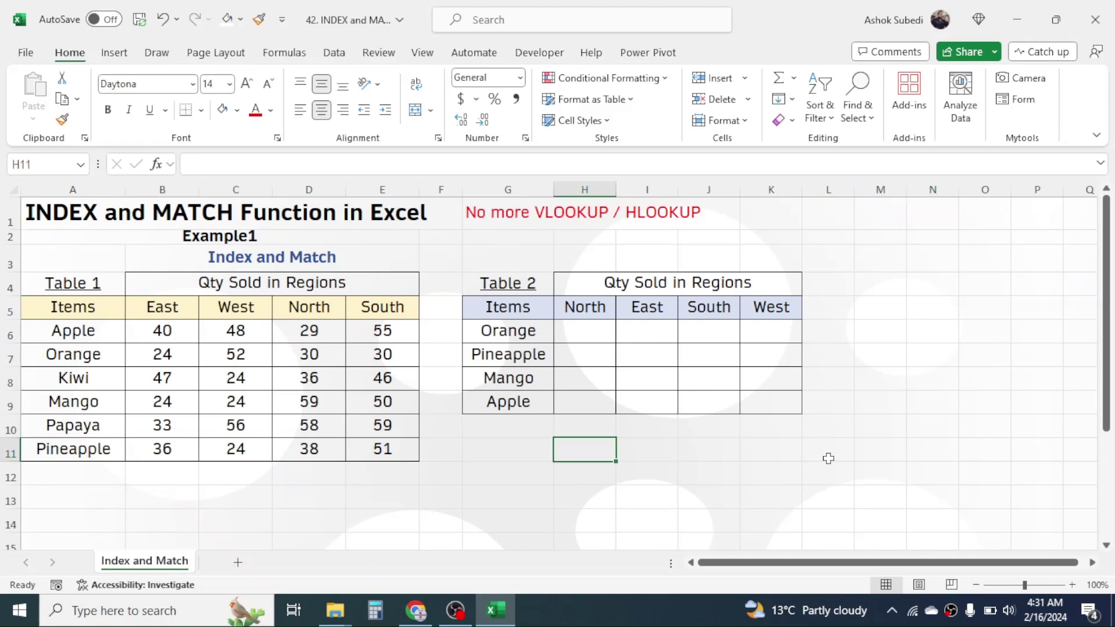
{"action": "type", "text": "="}
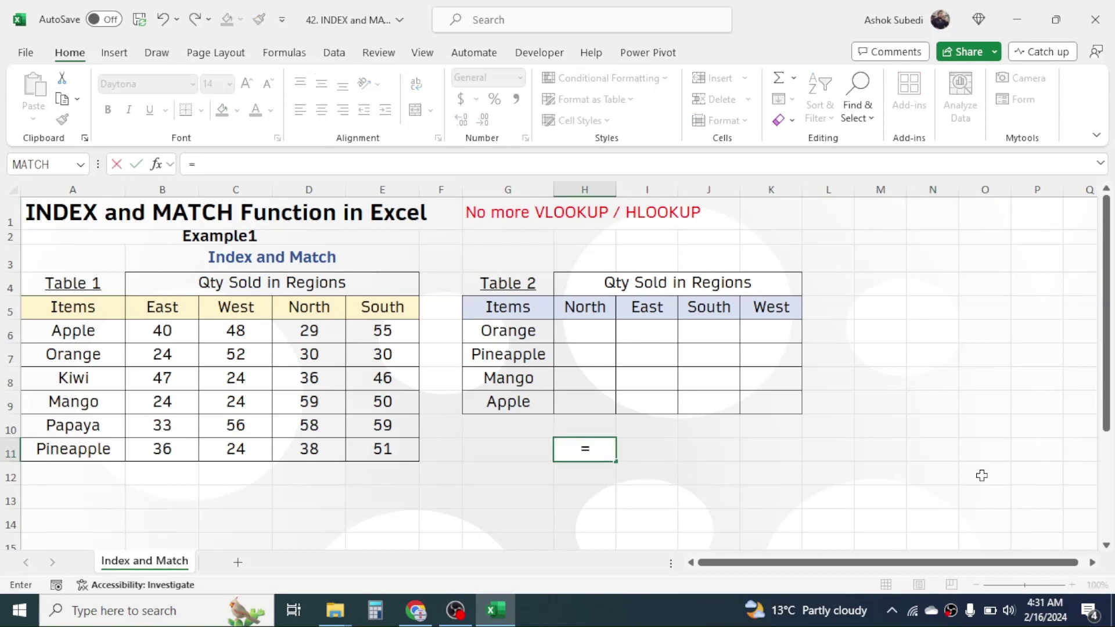
{"action": "type", "text": "INDEX"}
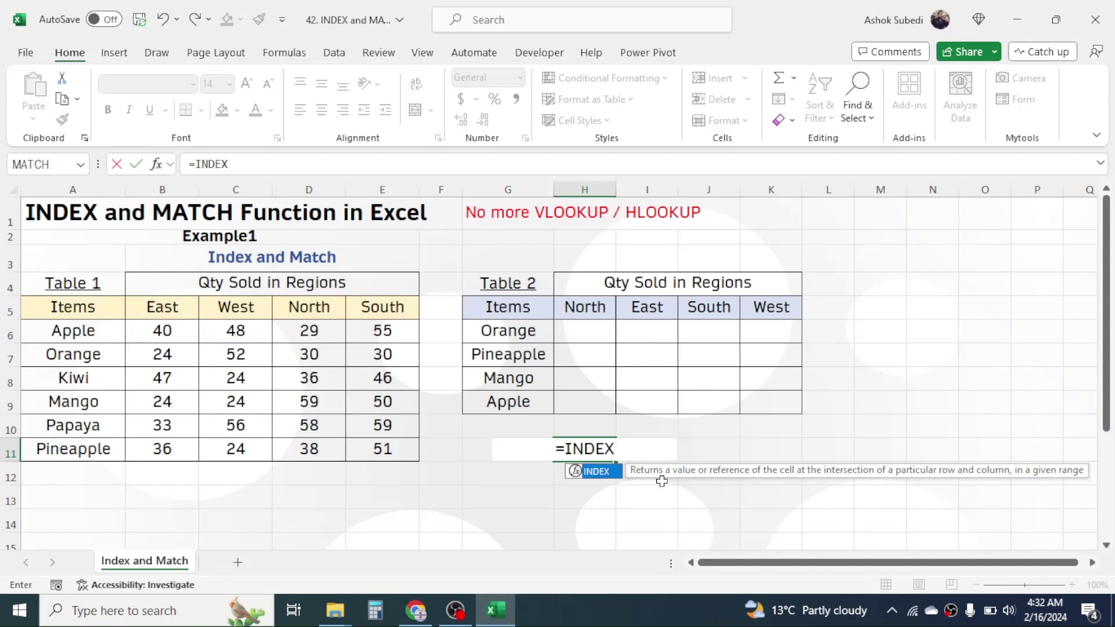
{"action": "type", "text": "("}
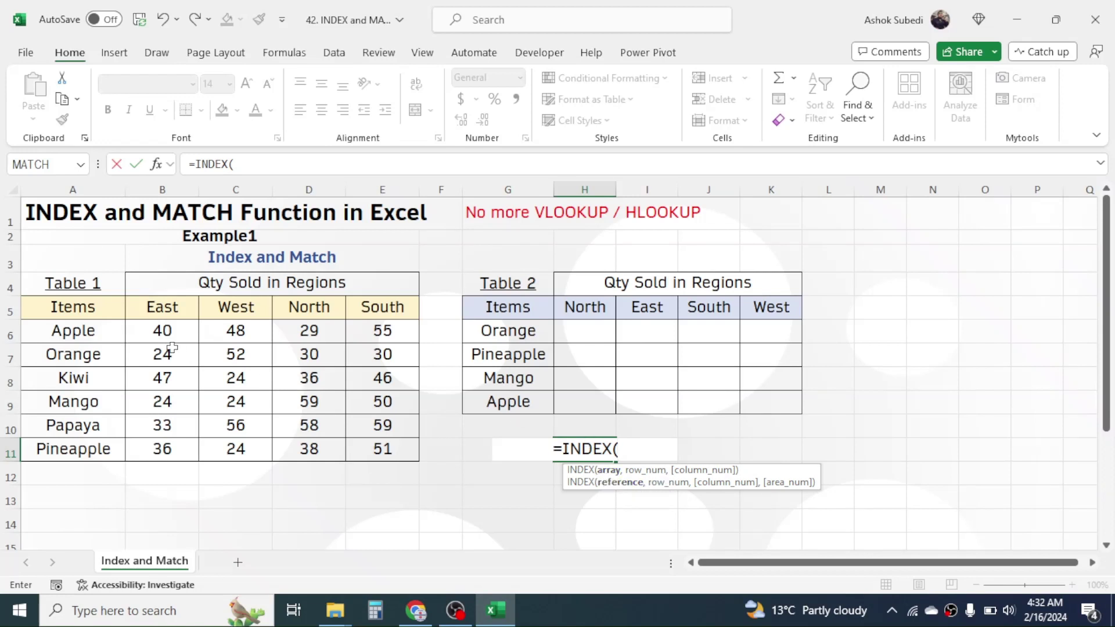
{"action": "left_click_drag", "start_coordinate": [158, 329], "coordinate": [387, 450]}
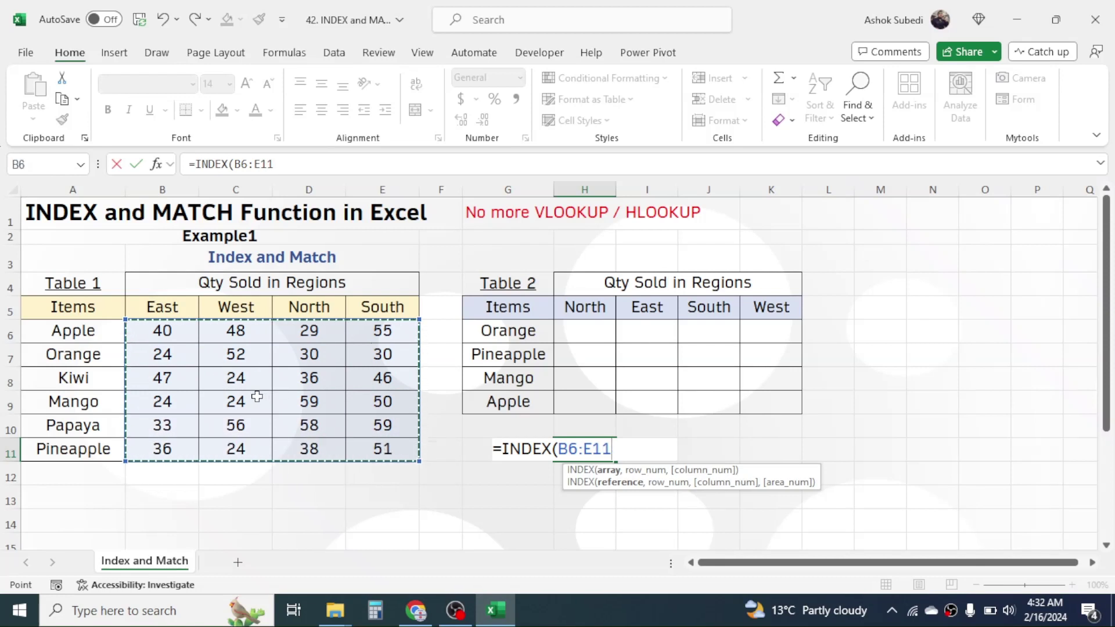
{"action": "type", "text": ",,"}
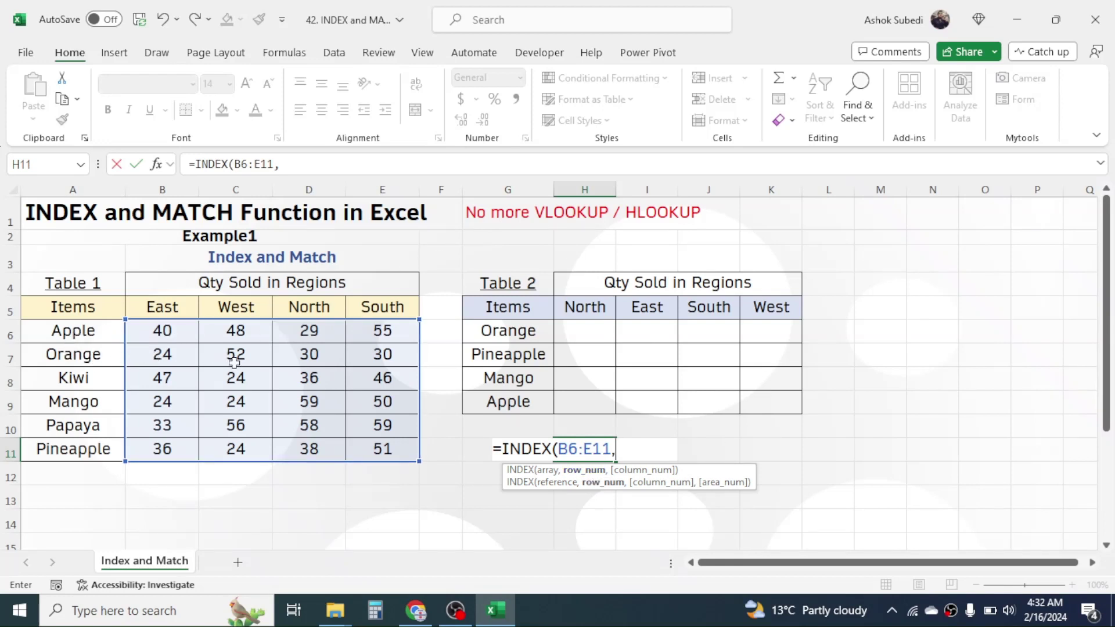
{"action": "type", "text": ","}
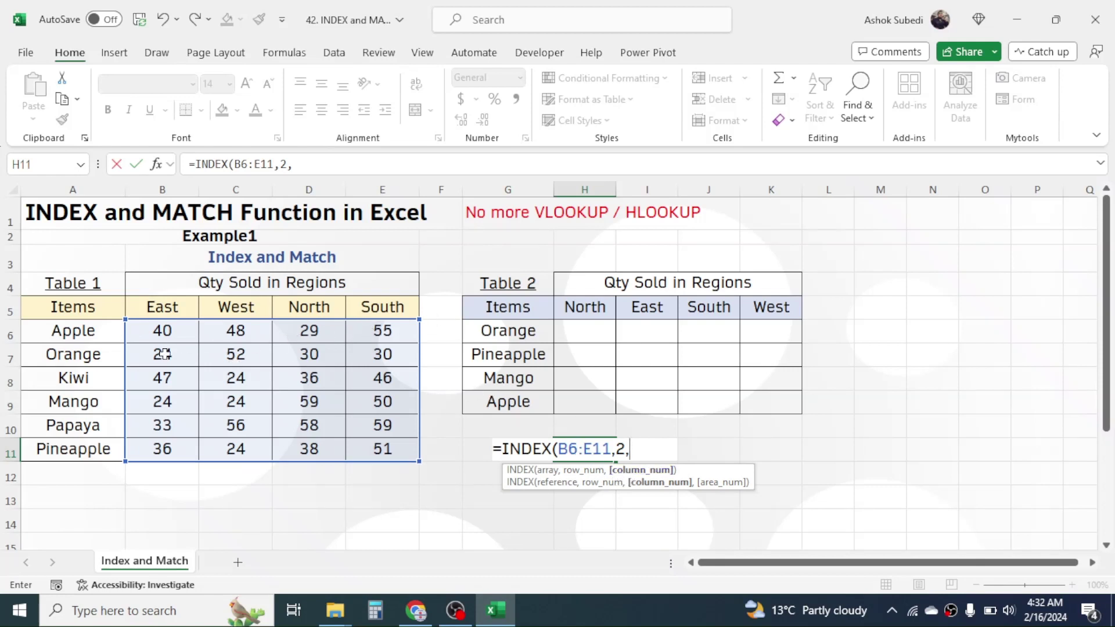
{"action": "type", "text": "4)"}
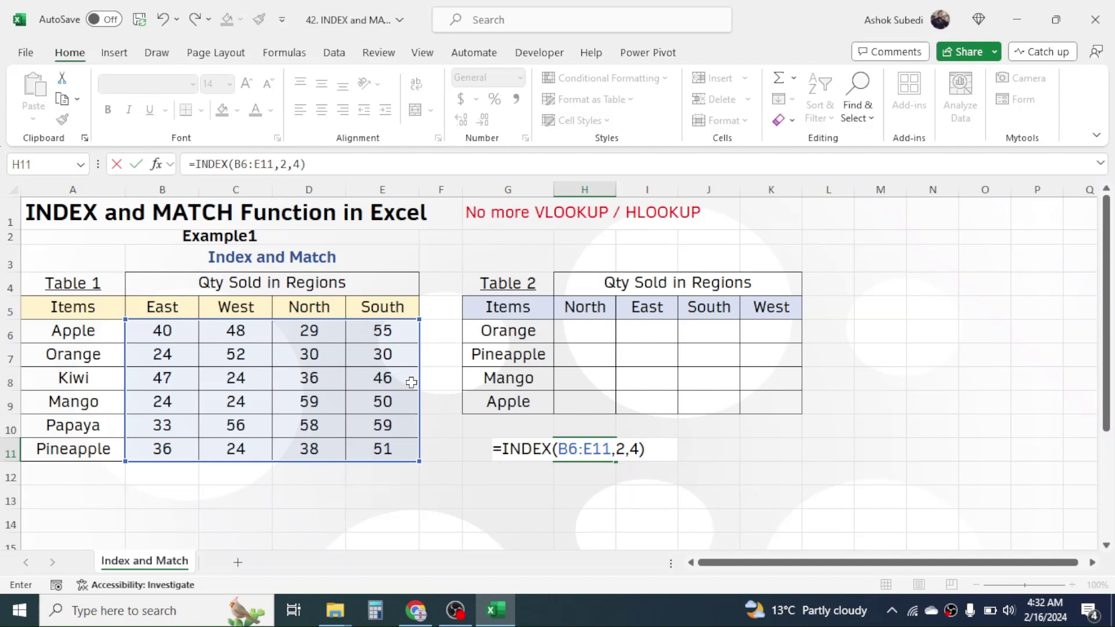
{"action": "key", "text": "Return"}
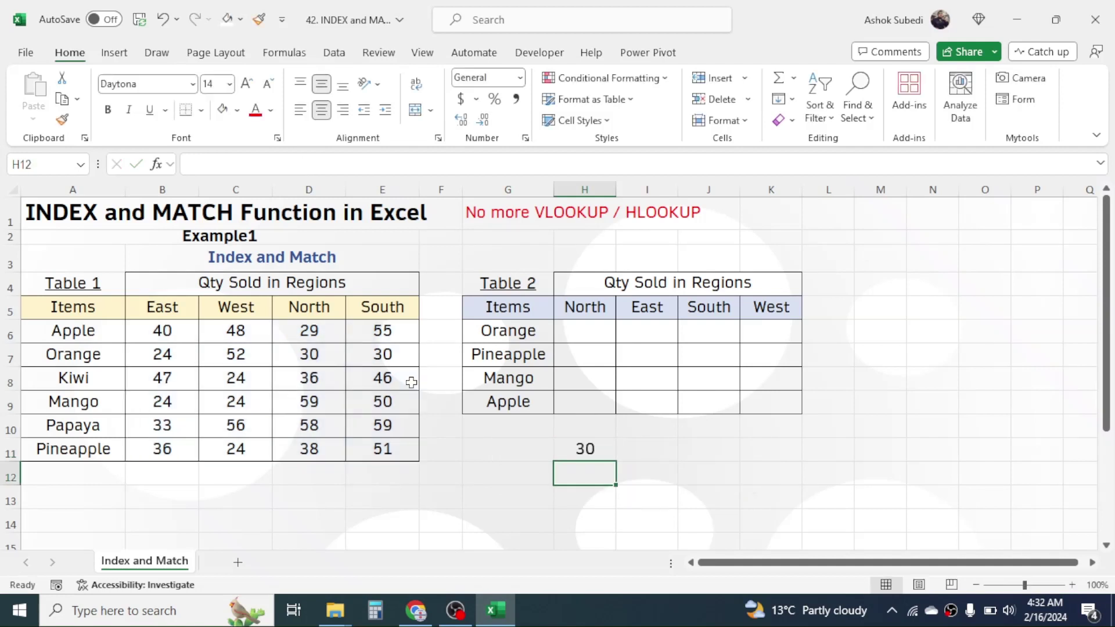
- Highlight cell E7, the Orange quantity for South in Table 1, with a light gold fill
{"action": "left_click", "coordinate": [587, 450]}
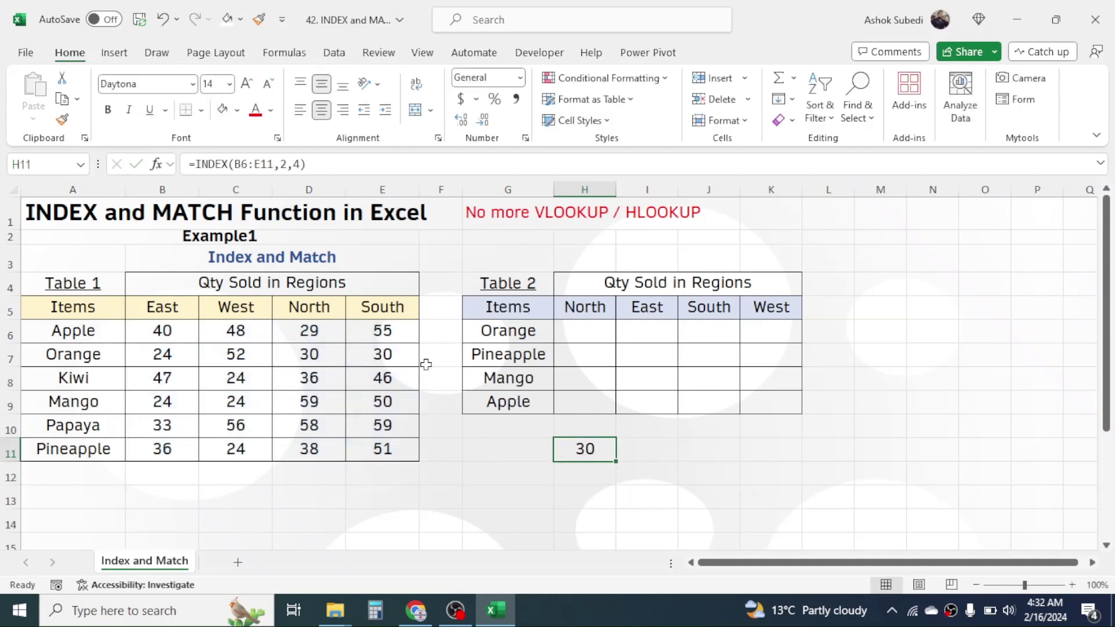
{"action": "left_click", "coordinate": [395, 359]}
{"action": "left_click", "coordinate": [237, 109]}
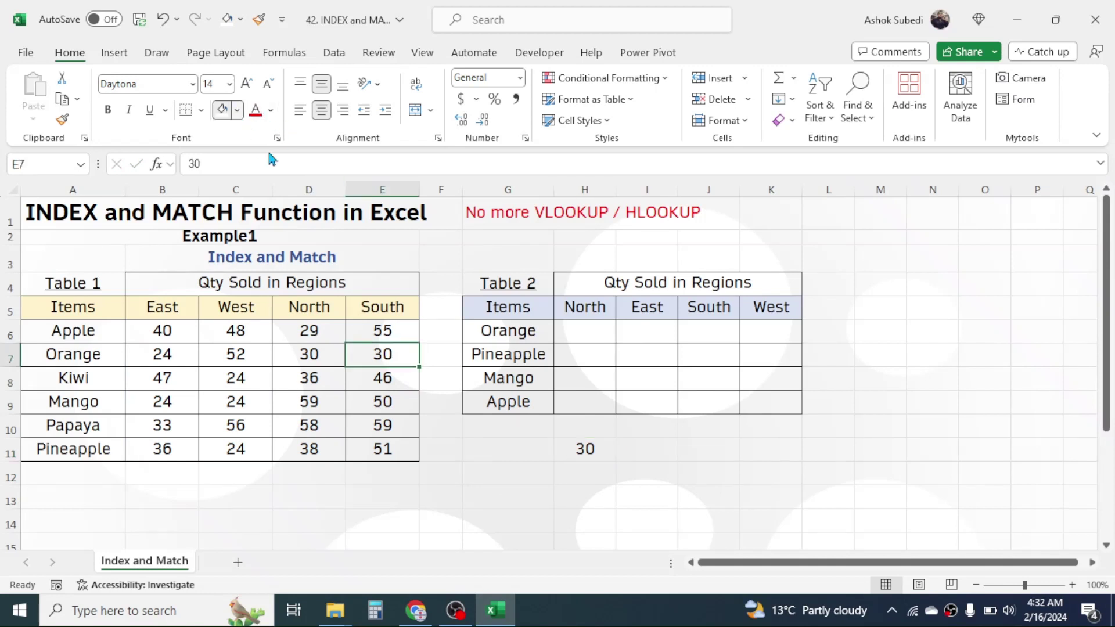
{"action": "left_click", "coordinate": [317, 184]}
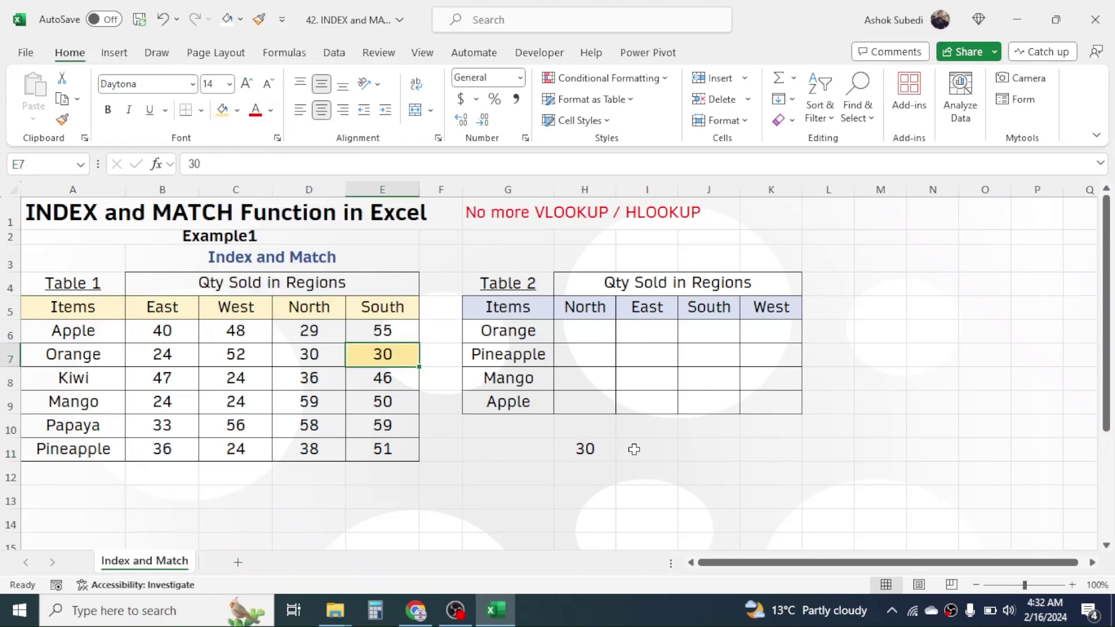
- Examine the INDEX formula in H11 and trace its array B6:E11, the Orange row and the South column in Table 1
{"action": "double_click", "coordinate": [600, 450]}
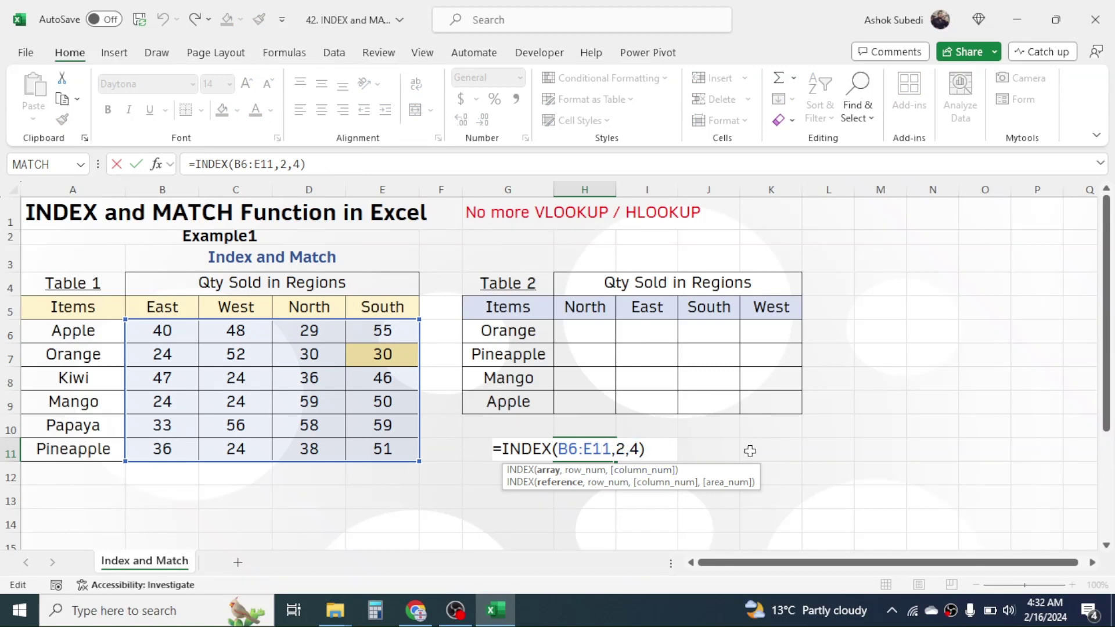
{"action": "key", "text": "ctrl+Return"}
{"action": "left_click_drag", "start_coordinate": [173, 329], "coordinate": [386, 449]}
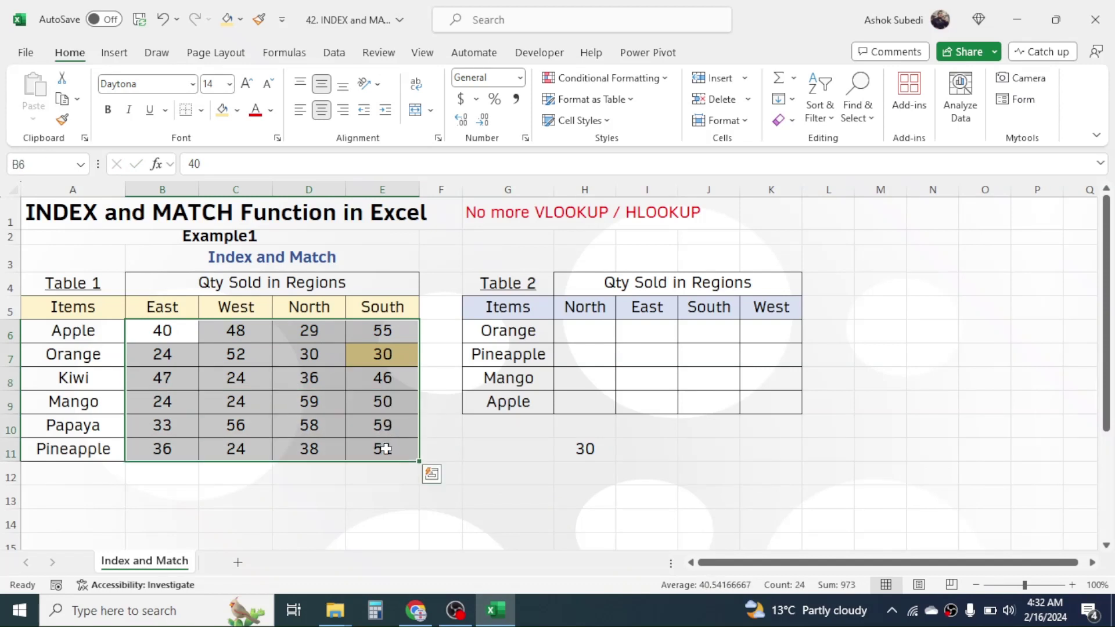
{"action": "left_click", "coordinate": [148, 358]}
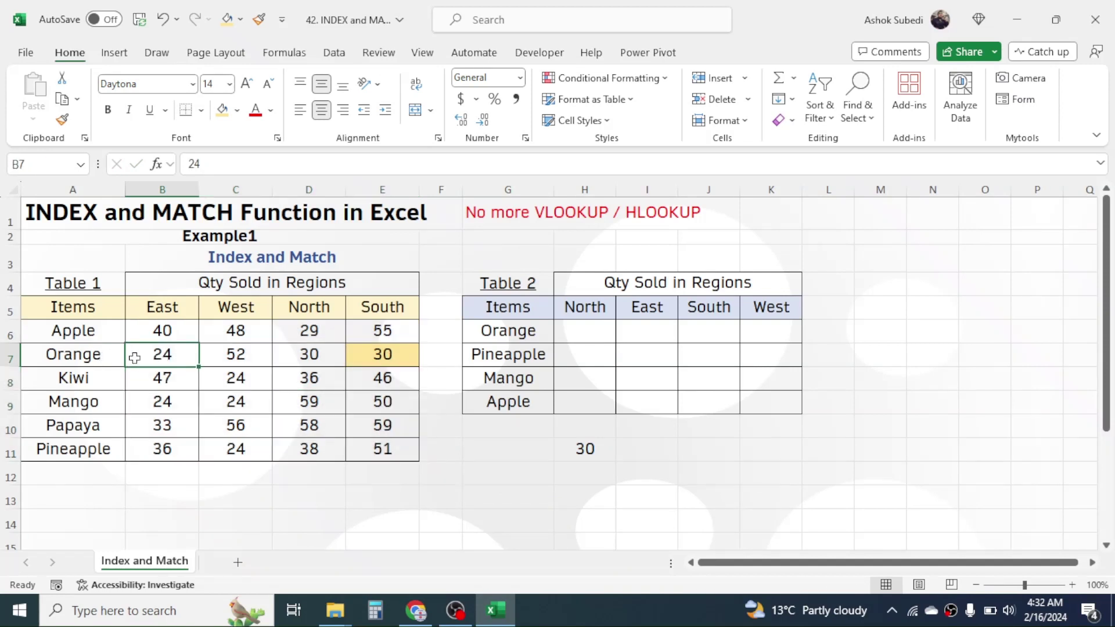
{"action": "left_click_drag", "start_coordinate": [148, 357], "coordinate": [366, 355]}
{"action": "left_click_drag", "start_coordinate": [381, 306], "coordinate": [383, 421]}
{"action": "left_click_drag", "start_coordinate": [165, 357], "coordinate": [393, 357]}
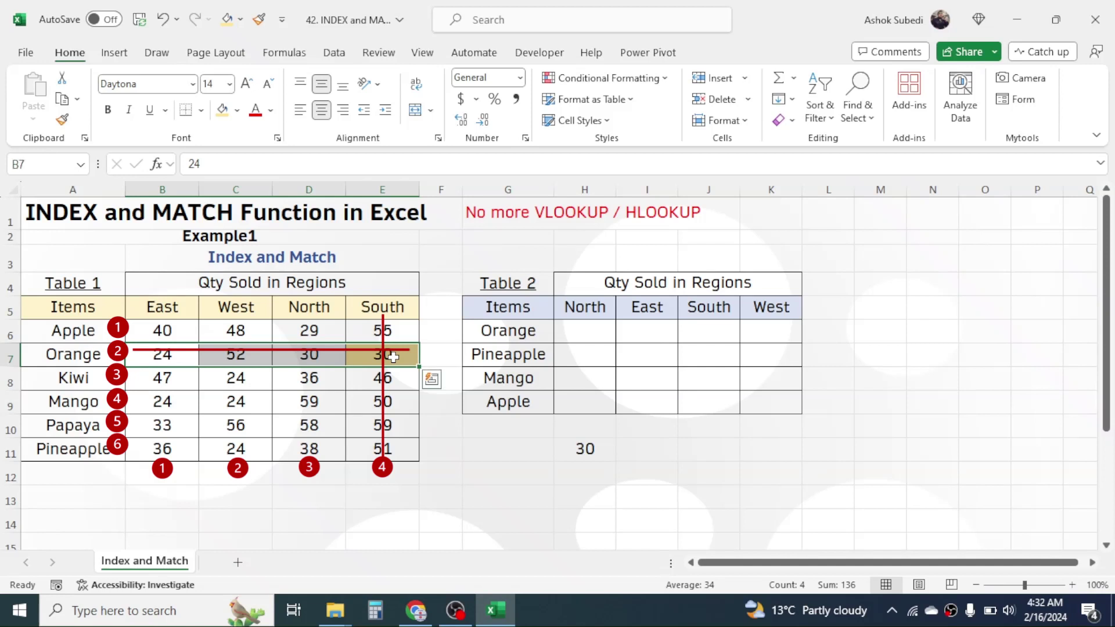
{"action": "left_click_drag", "start_coordinate": [381, 297], "coordinate": [384, 450]}
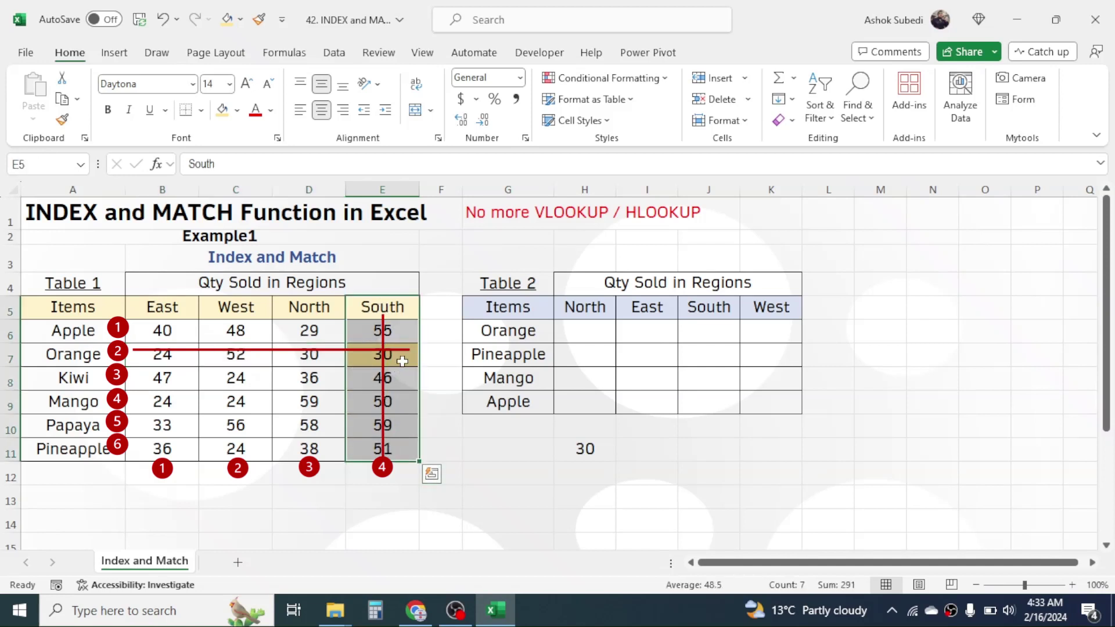
- Change the row number of the INDEX formula in H11 to 5
{"action": "left_click", "coordinate": [587, 448]}
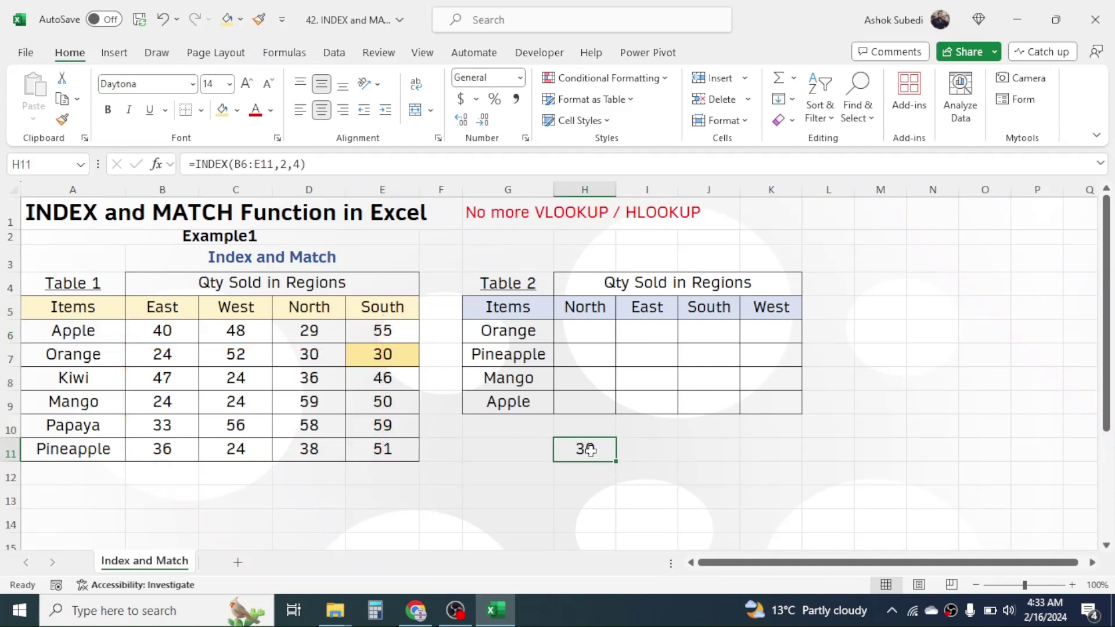
{"action": "double_click", "coordinate": [600, 451]}
{"action": "left_click", "coordinate": [622, 453]}
{"action": "key", "text": "BackSpace"}
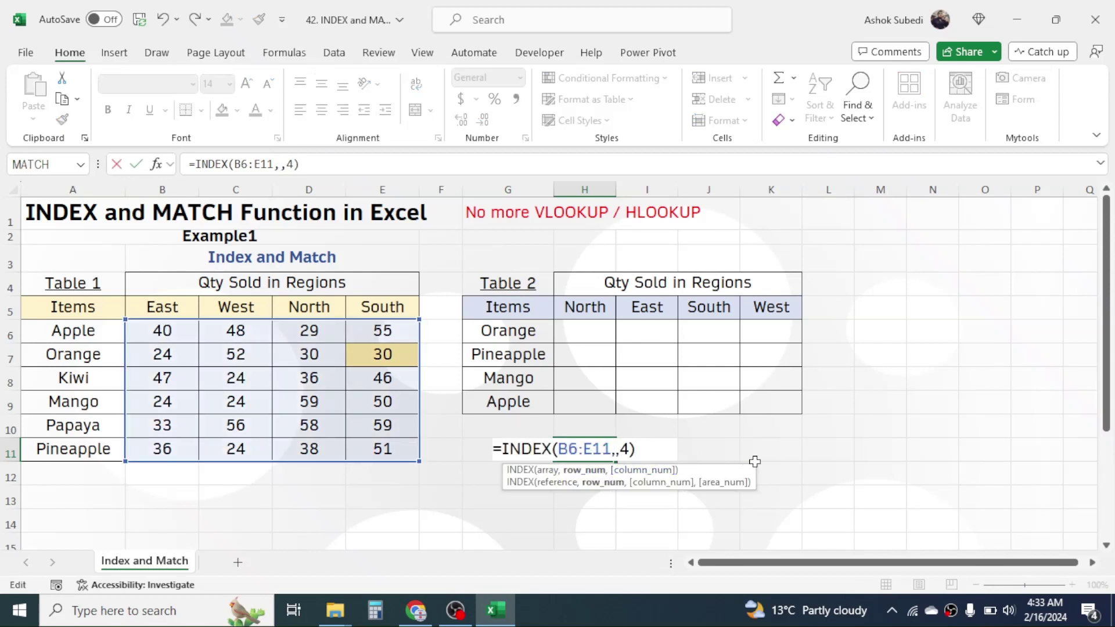
{"action": "type", "text": "5"}
{"action": "key", "text": "Return"}
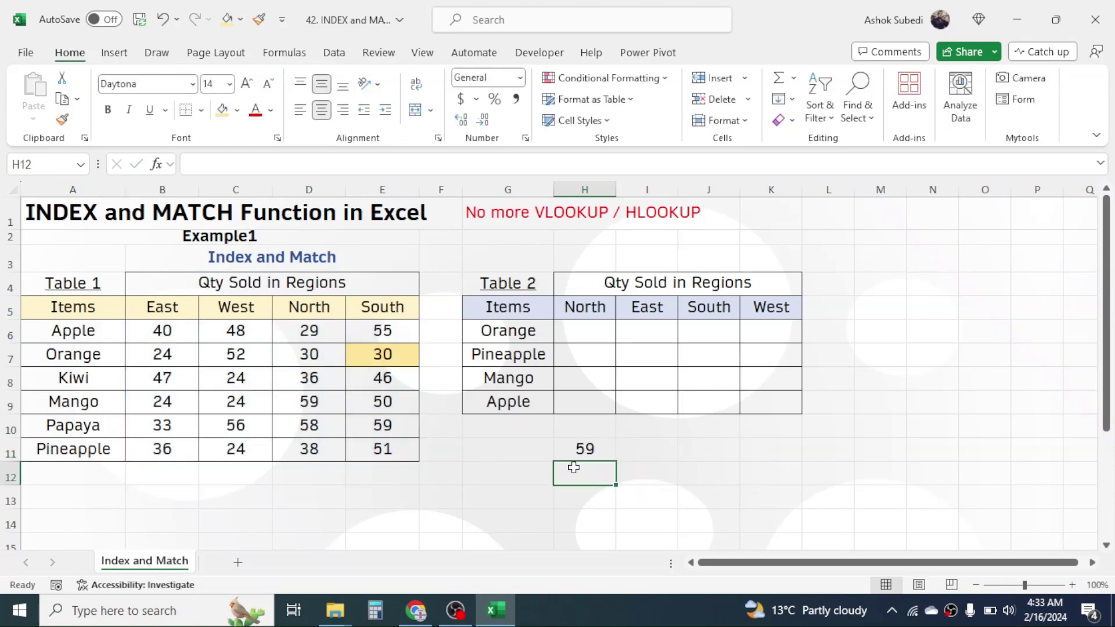
- Highlight cell E10 with the same light gold fill and trace the Papaya row and South column that meet there
{"action": "left_click", "coordinate": [593, 450]}
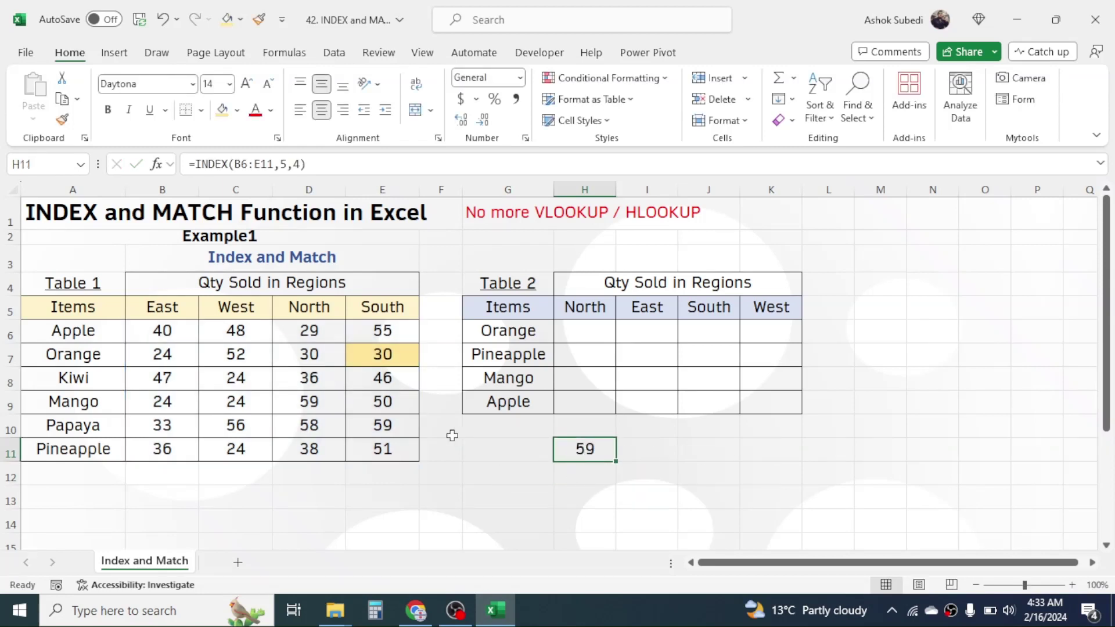
{"action": "left_click", "coordinate": [391, 426]}
{"action": "left_click", "coordinate": [223, 110]}
{"action": "left_click_drag", "start_coordinate": [111, 427], "coordinate": [383, 425]}
{"action": "left_click_drag", "start_coordinate": [389, 308], "coordinate": [386, 447]}
{"action": "left_click", "coordinate": [367, 424]}
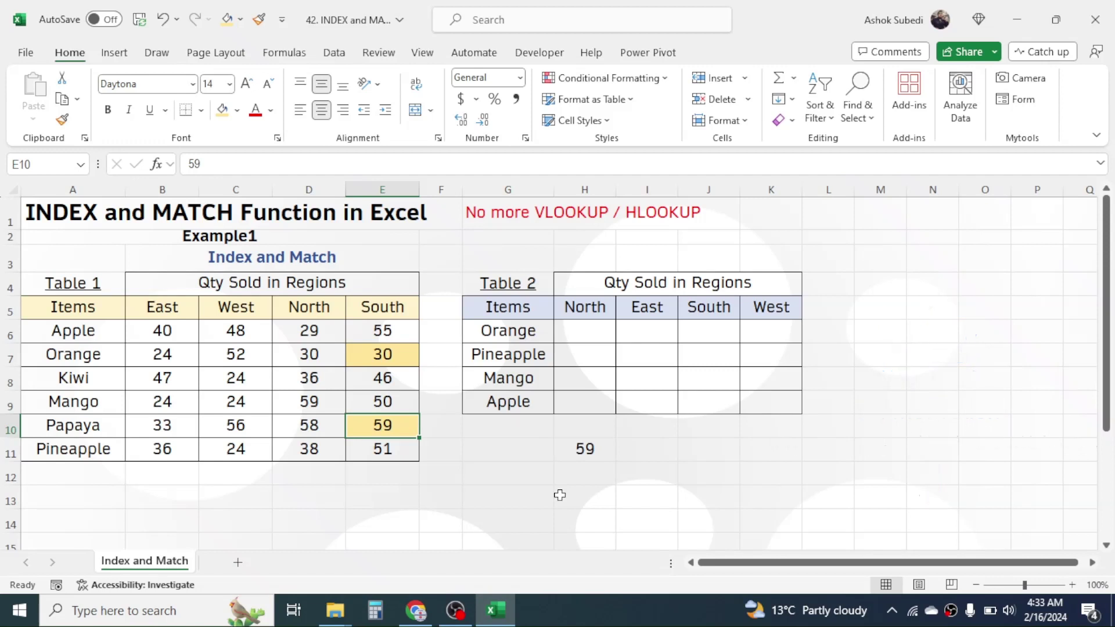
{"action": "double_click", "coordinate": [709, 449]}
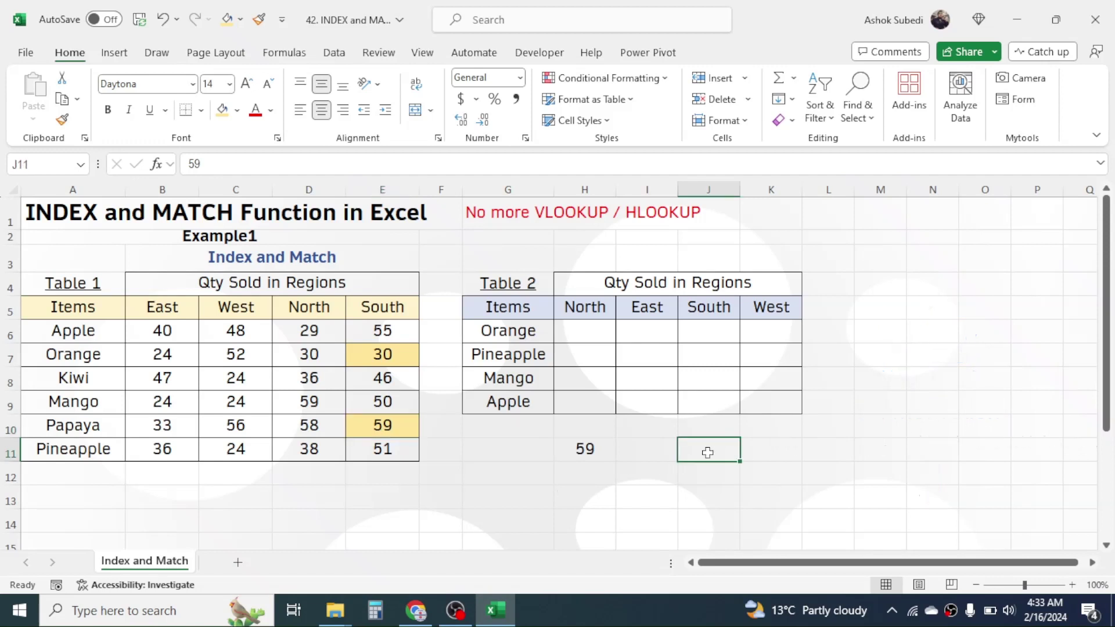
{"action": "type", "text": "=MATCH"}
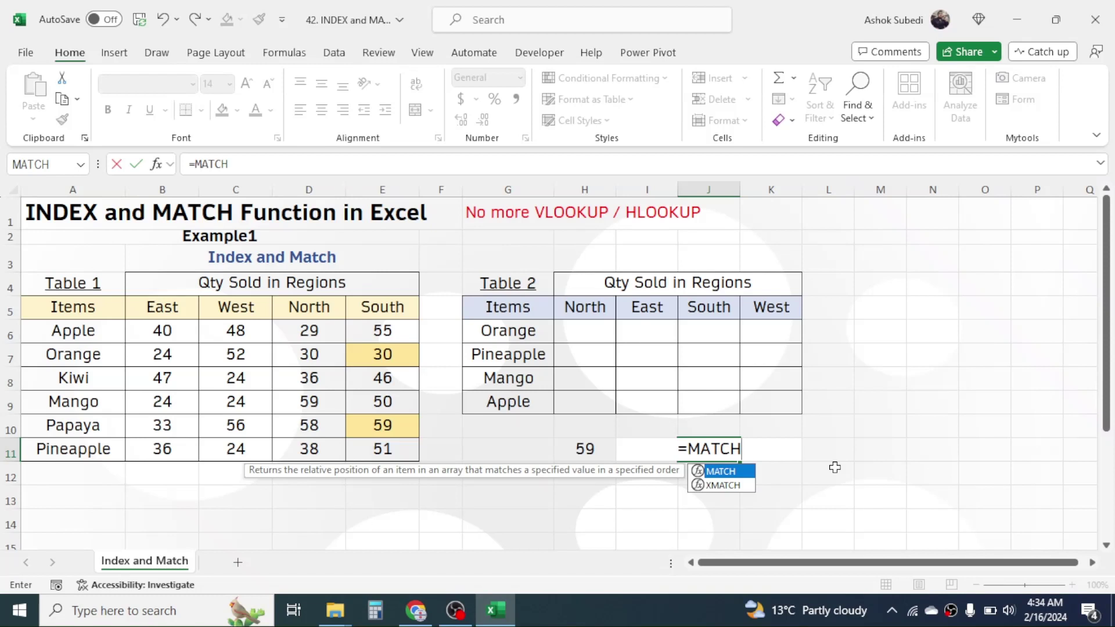
{"action": "key", "text": "Escape"}
{"action": "key", "text": "Escape"}
{"action": "left_click", "coordinate": [592, 451]}
{"action": "double_click", "coordinate": [596, 451]}
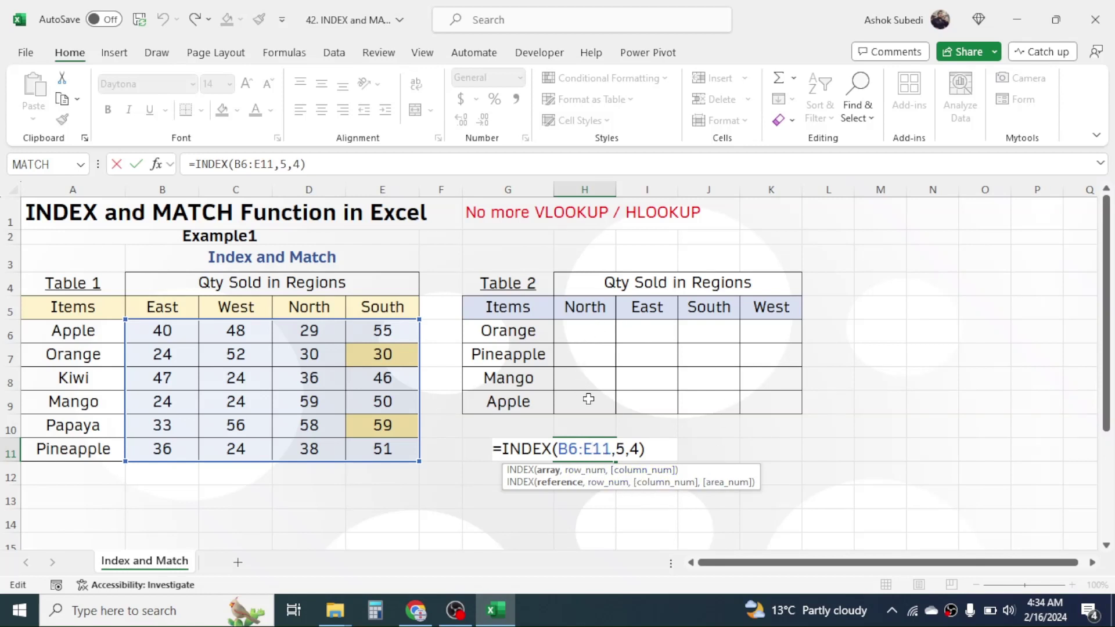
{"action": "key", "text": "ctrl+Return"}
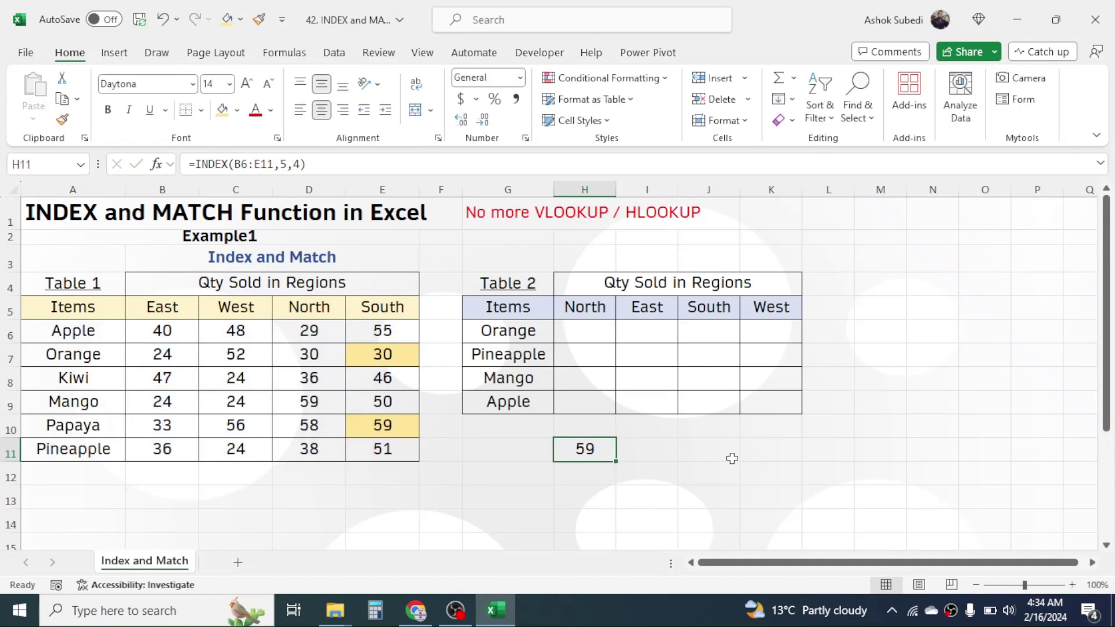
- Enter =MATCH(G8,A6:A11,0) in cell J11 to find Mango's position in the Table 1 items by exact match
{"action": "left_click", "coordinate": [728, 455]}
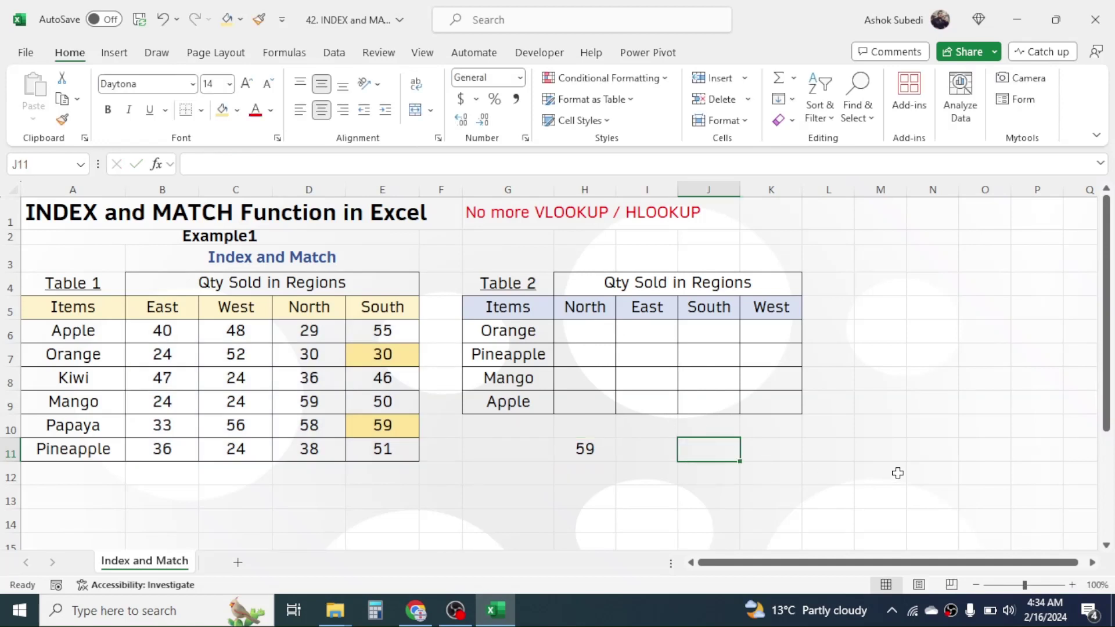
{"action": "type", "text": "="}
{"action": "type", "text": "ATCH("}
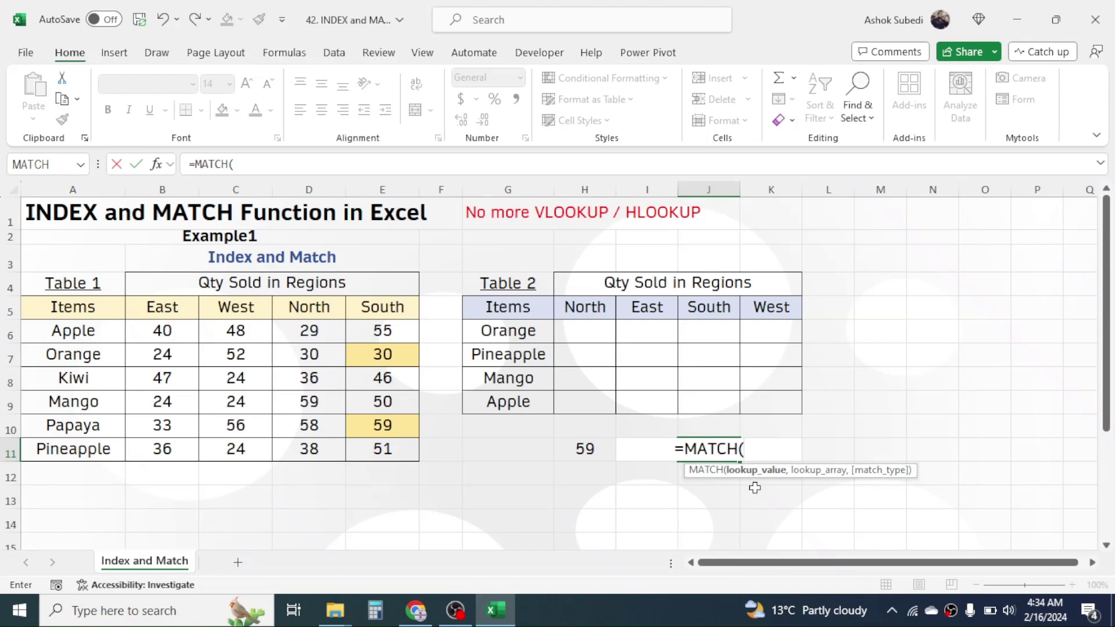
{"action": "left_click", "coordinate": [538, 379]}
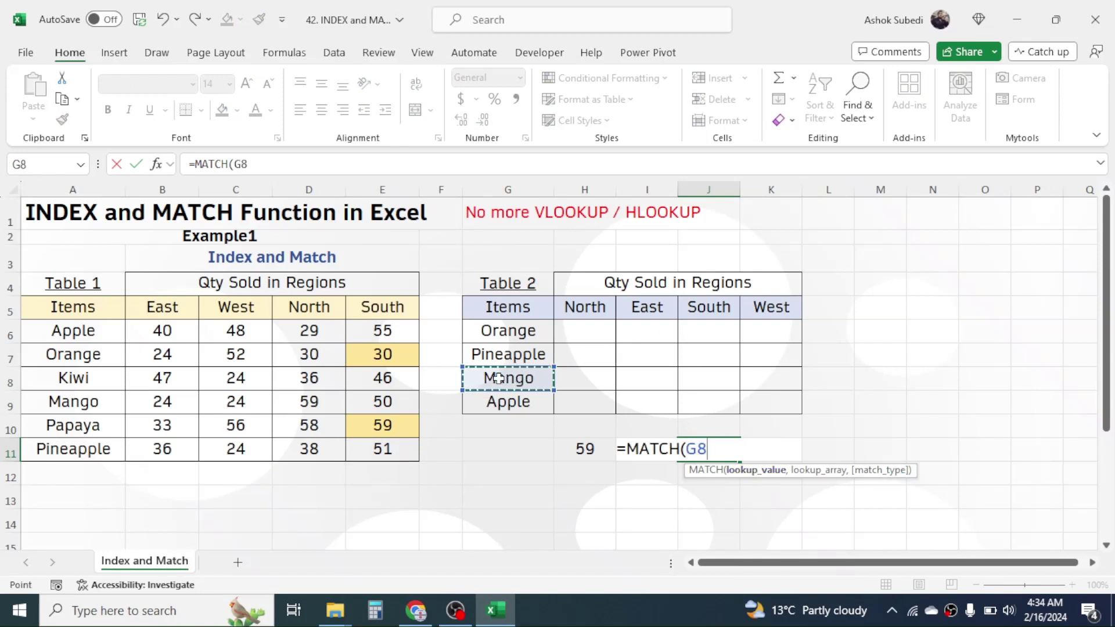
{"action": "type", "text": ","}
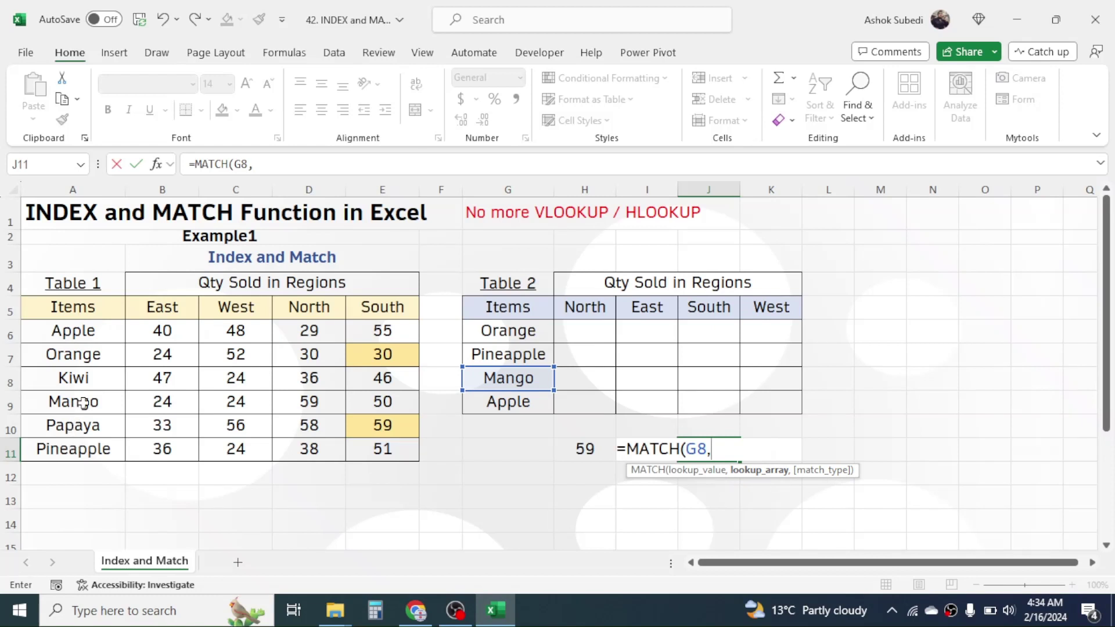
{"action": "left_click_drag", "start_coordinate": [105, 333], "coordinate": [98, 447]}
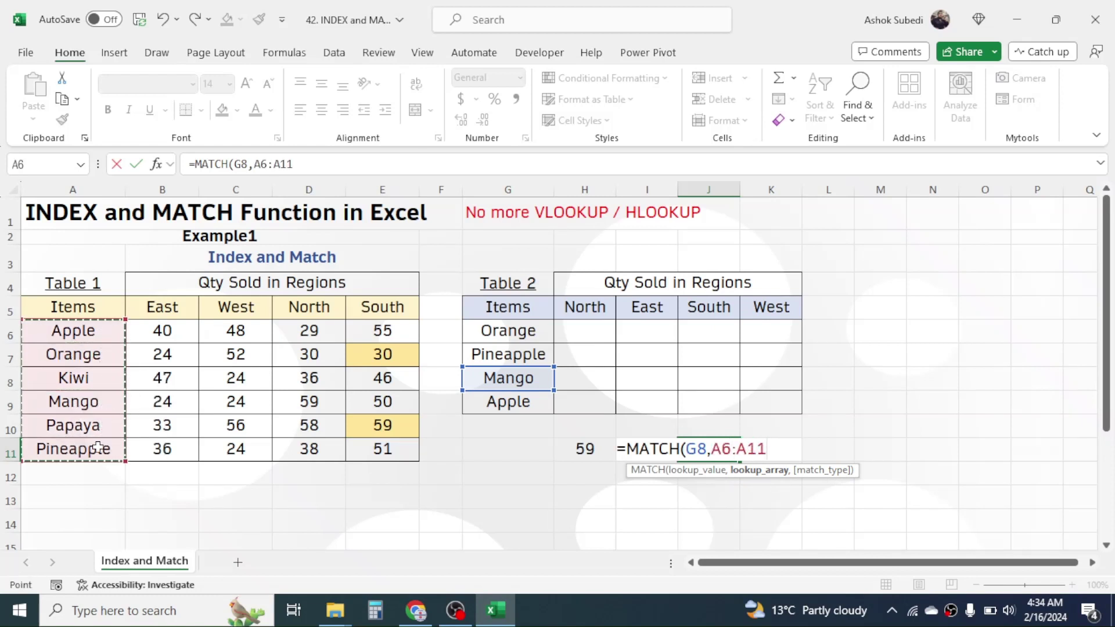
{"action": "type", "text": ","}
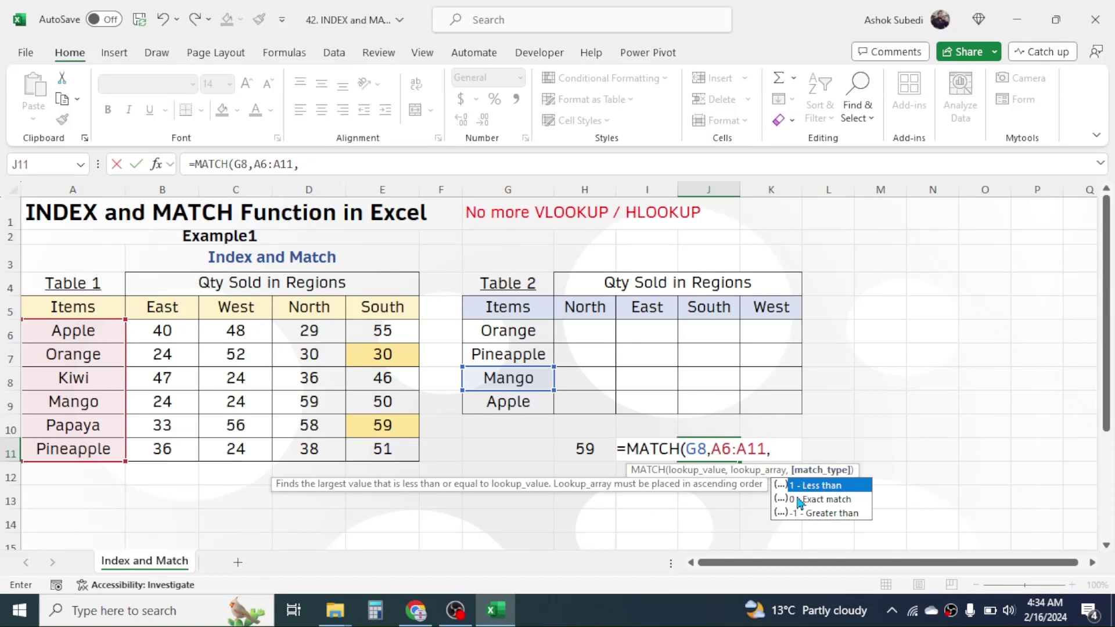
{"action": "double_click", "coordinate": [826, 499]}
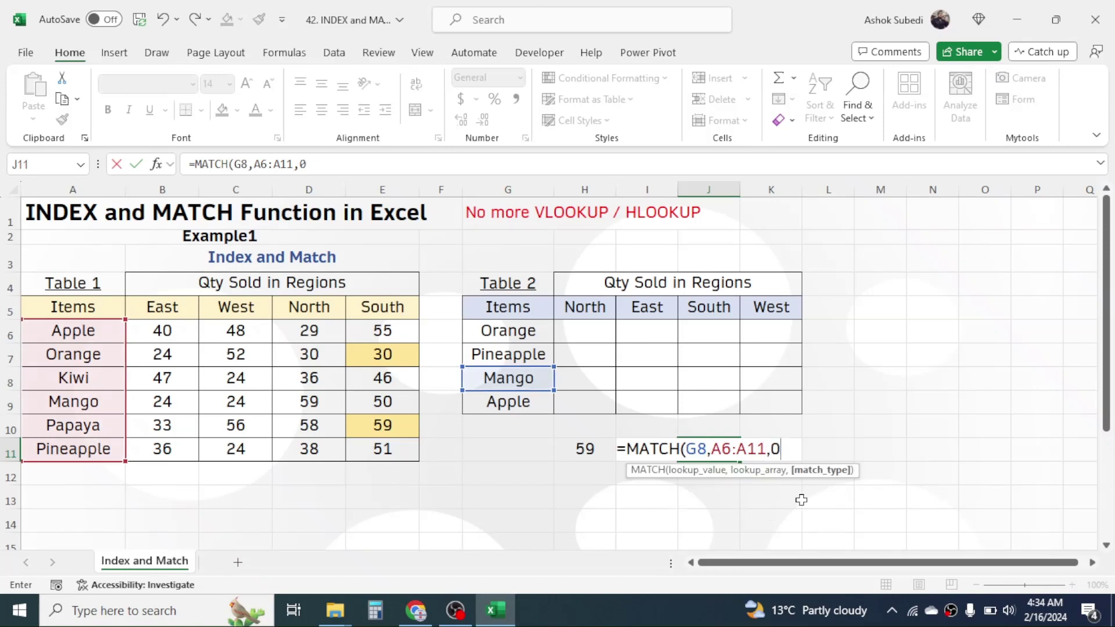
{"action": "type", "text": ")"}
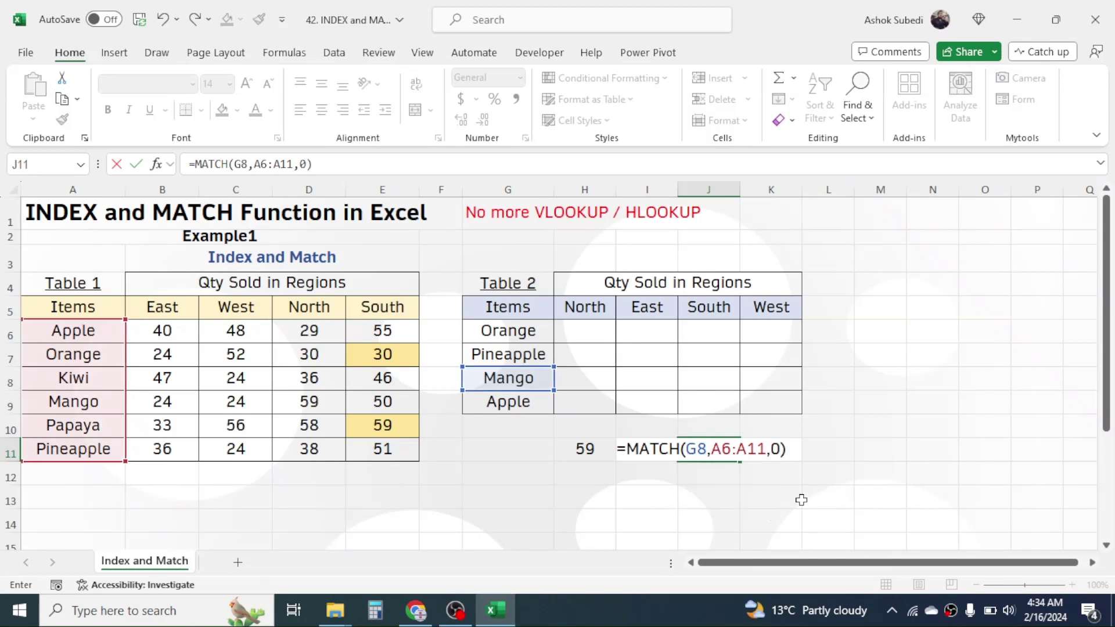
{"action": "key", "text": "Return"}
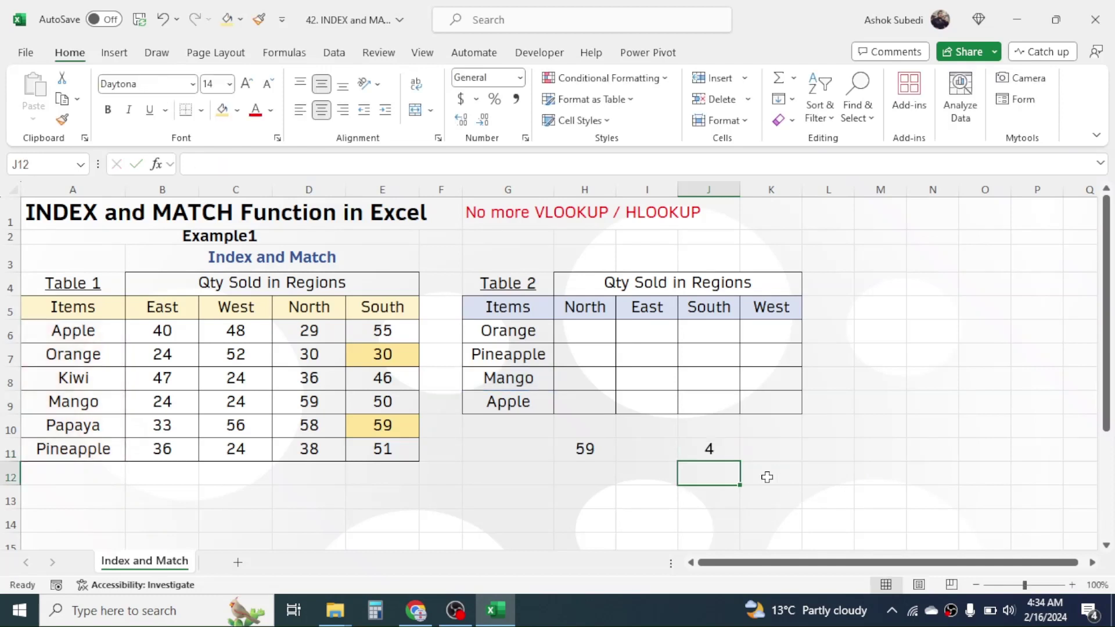
- Examine the MATCH formula in J11 and trace its lookup value Mango in G8 and its lookup array A6:A11
{"action": "left_click", "coordinate": [726, 451]}
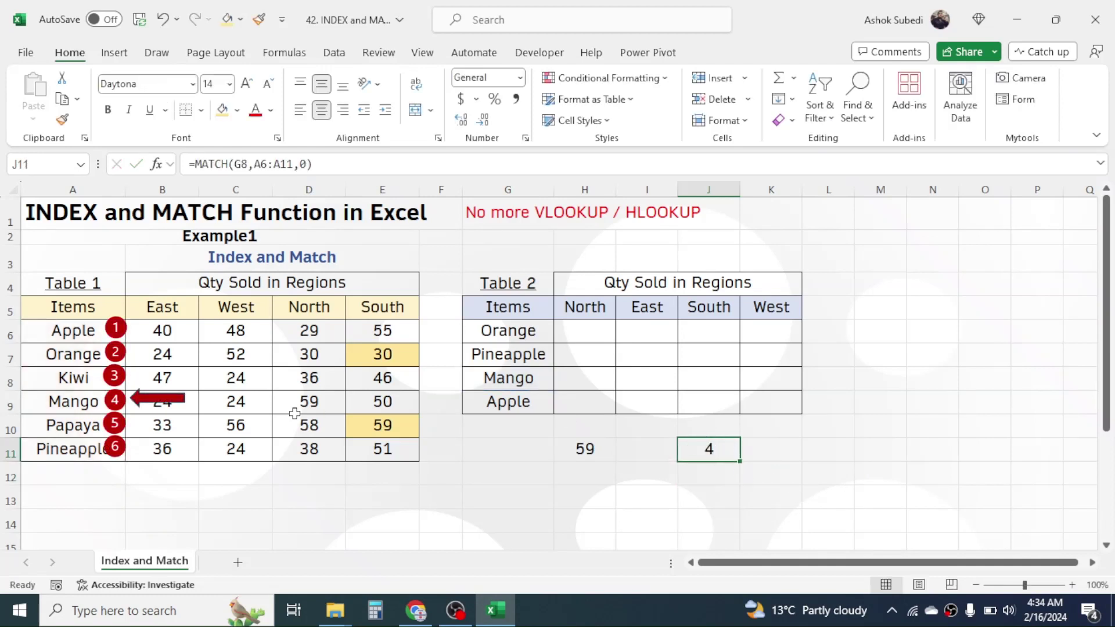
{"action": "left_click", "coordinate": [65, 401]}
{"action": "left_click_drag", "start_coordinate": [75, 329], "coordinate": [75, 450]}
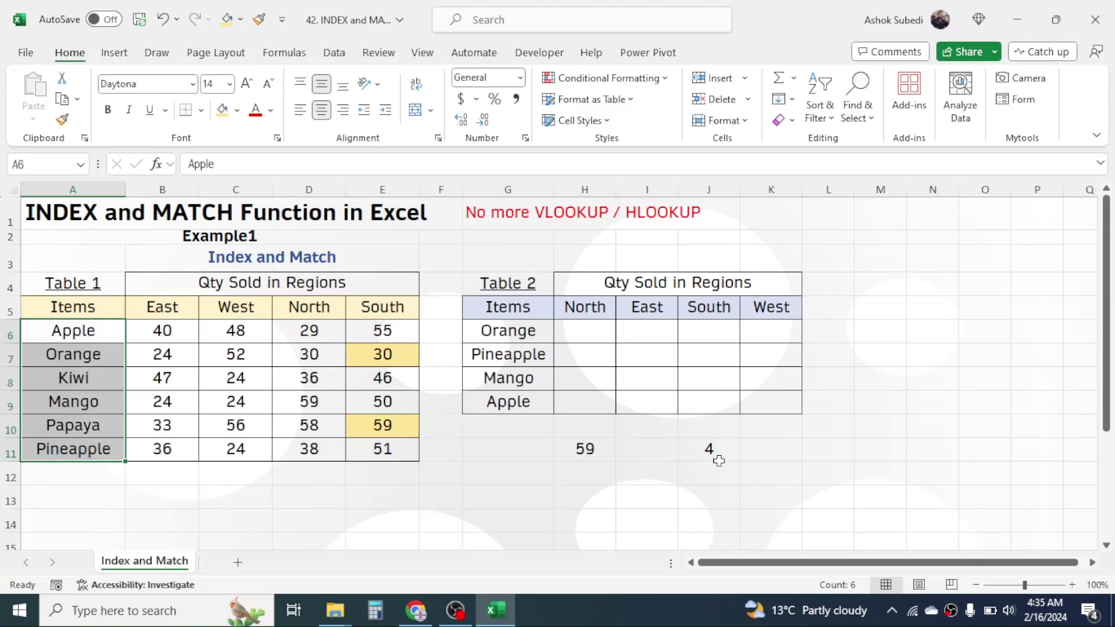
{"action": "left_click", "coordinate": [509, 378]}
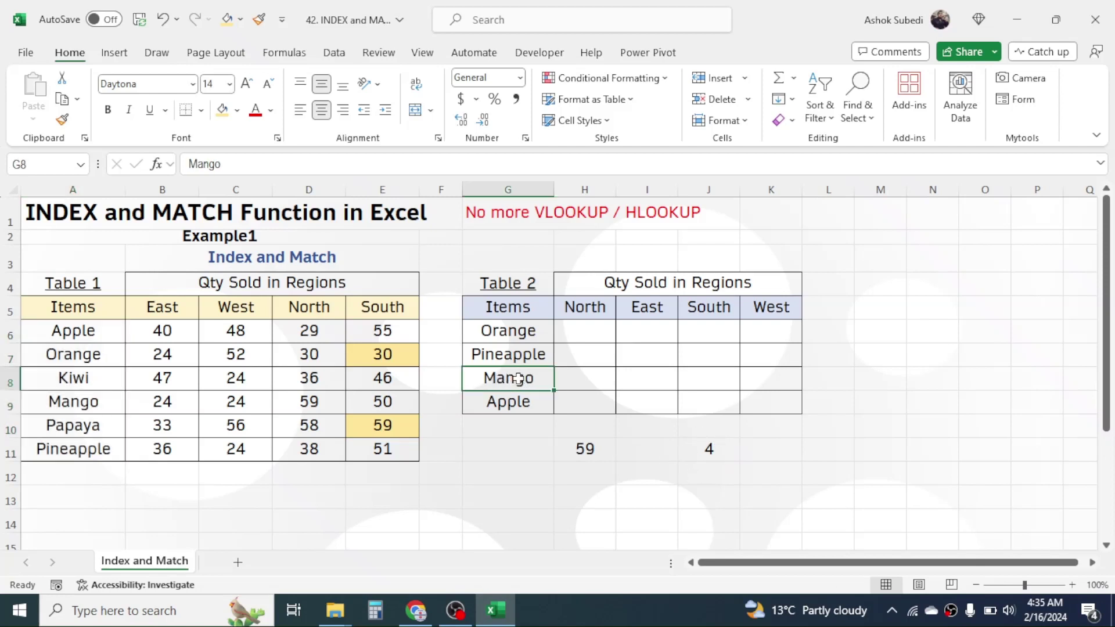
- Enter =MATCH(K5,B5:E5,0) in cell K11 to find West's position in the Table 1 region headers by exact match
{"action": "left_click", "coordinate": [756, 451]}
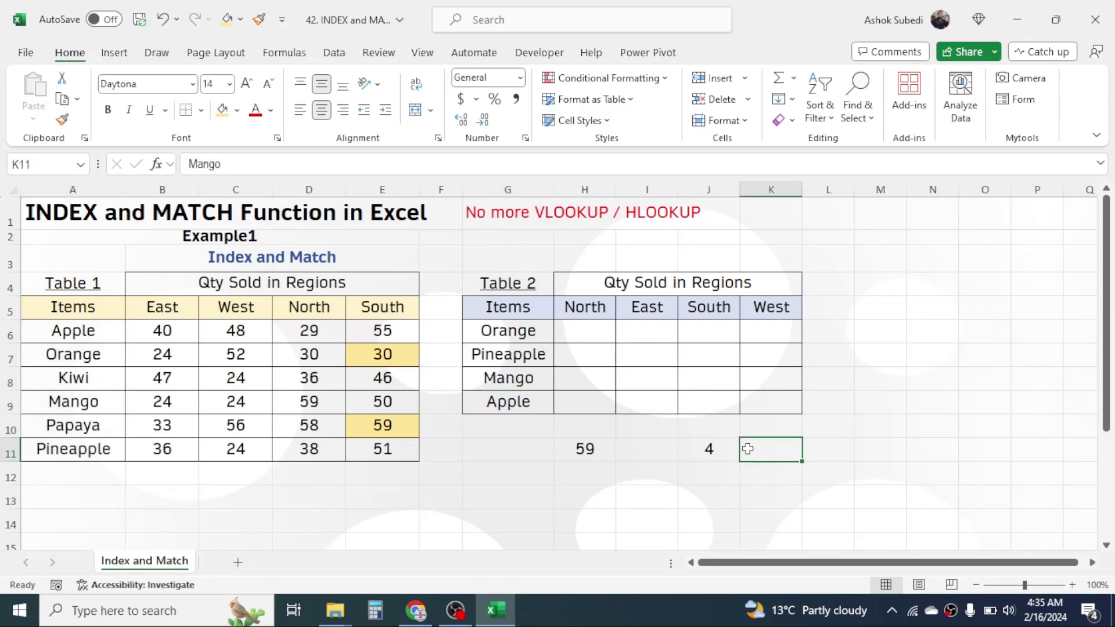
{"action": "type", "text": "="}
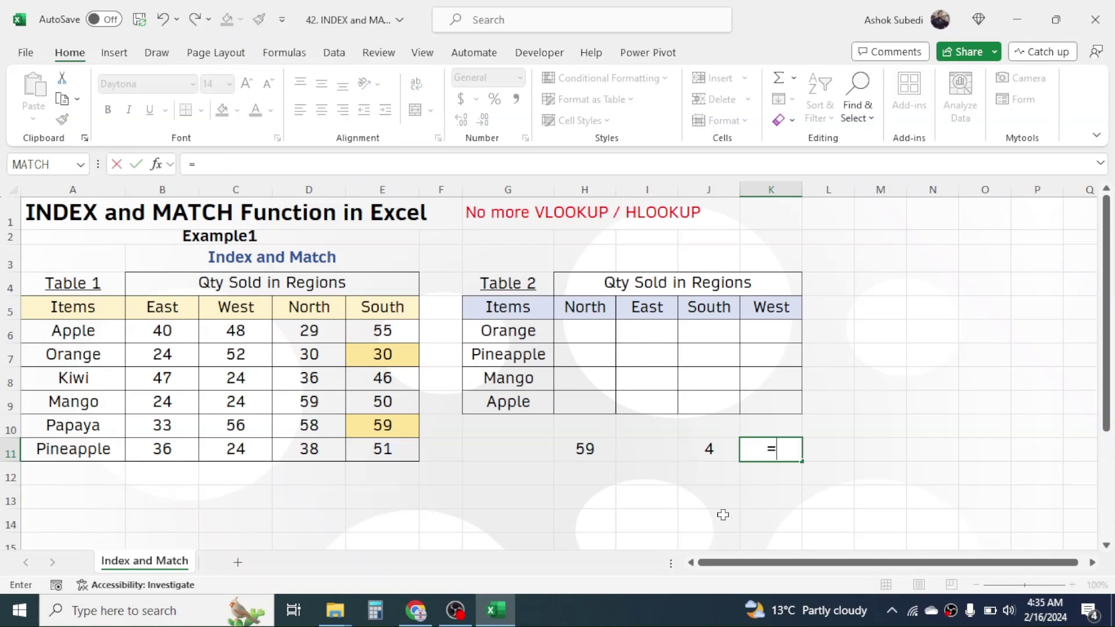
{"action": "type", "text": "MATCH("}
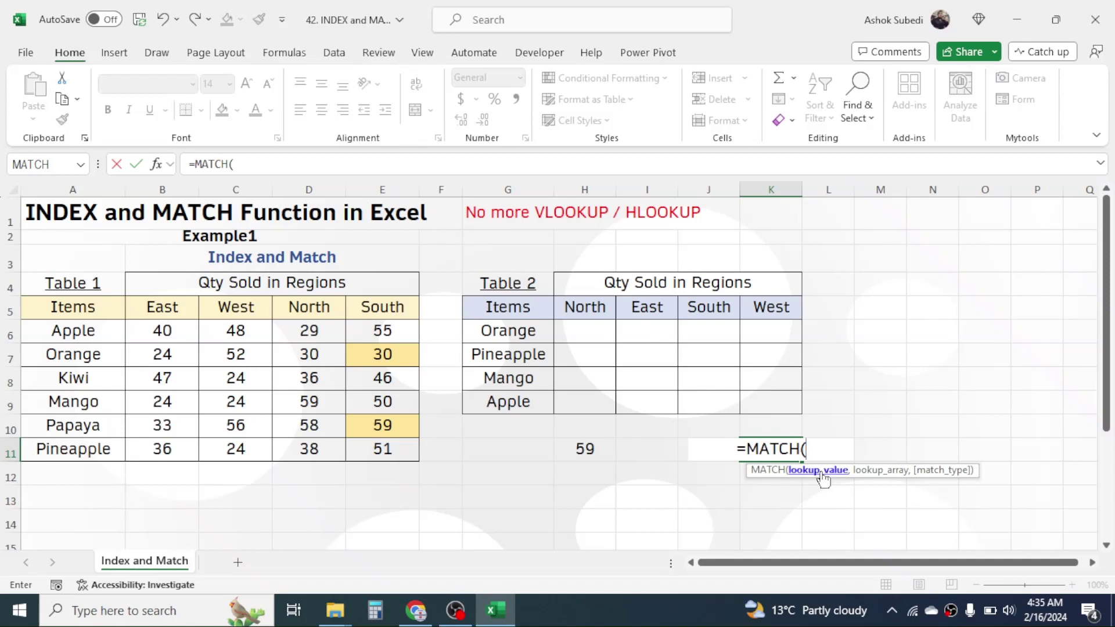
{"action": "left_click", "coordinate": [772, 306]}
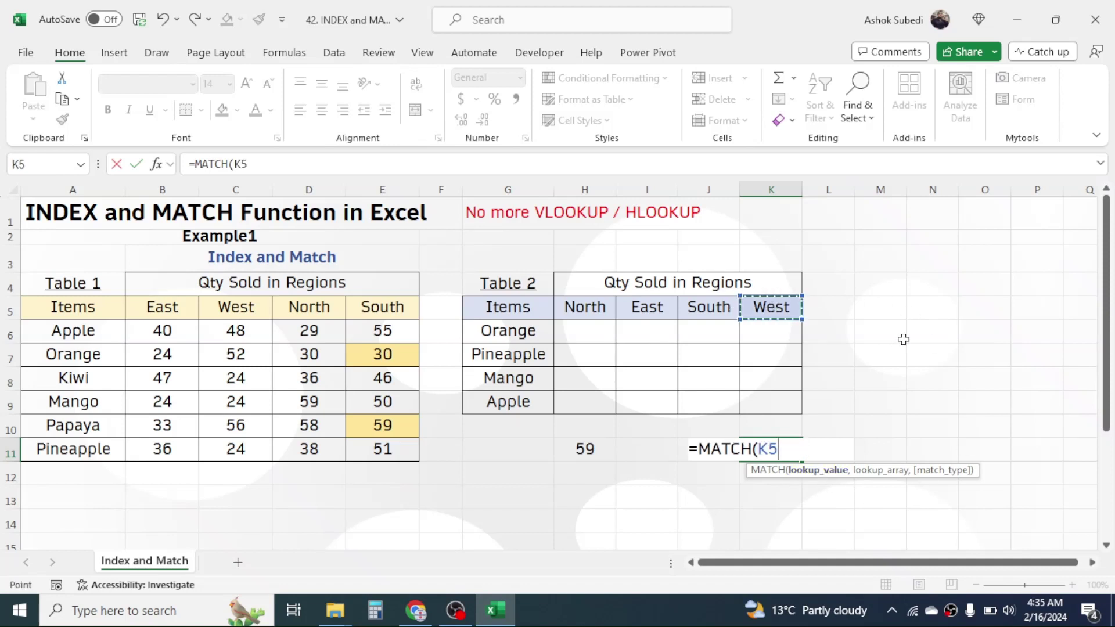
{"action": "type", "text": ","}
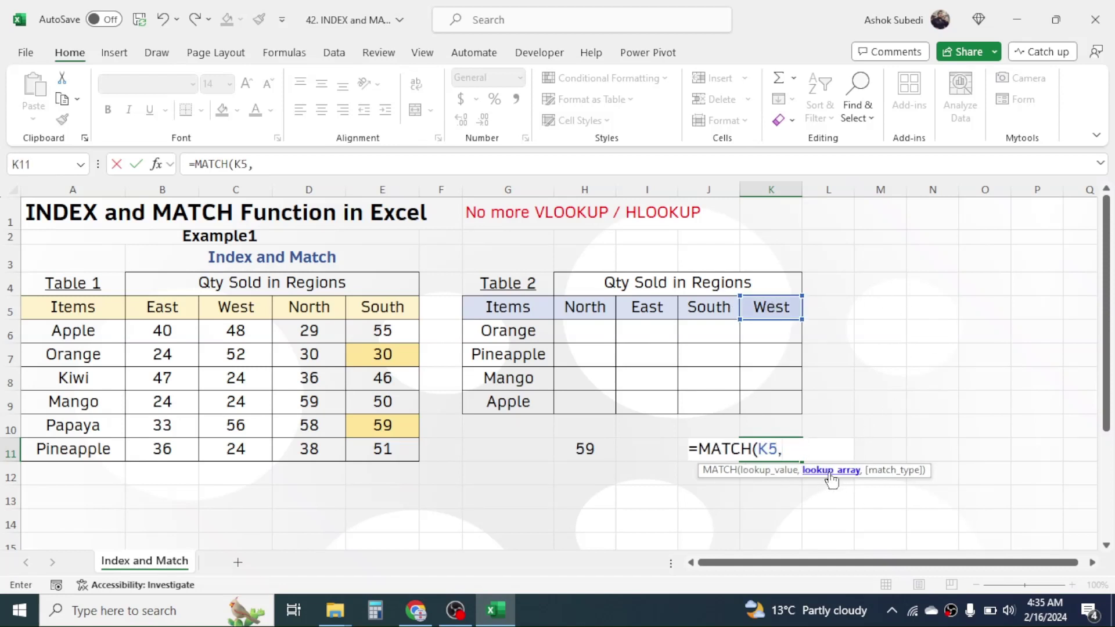
{"action": "left_click_drag", "start_coordinate": [178, 304], "coordinate": [364, 308]}
{"action": "type", "text": ","}
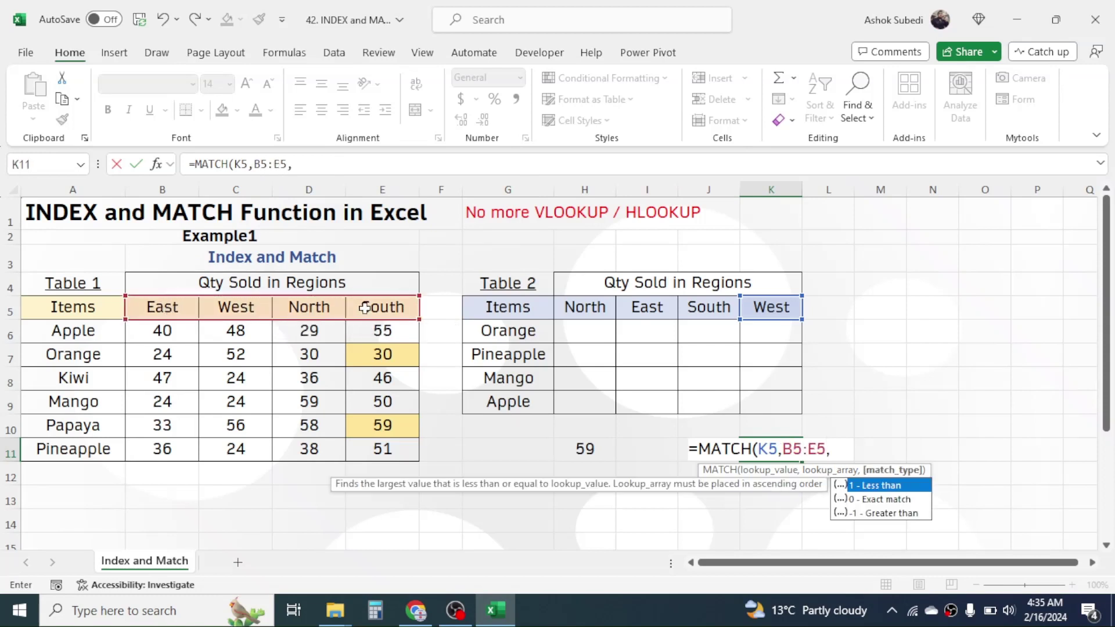
{"action": "double_click", "coordinate": [895, 502]}
{"action": "type", "text": ")"}
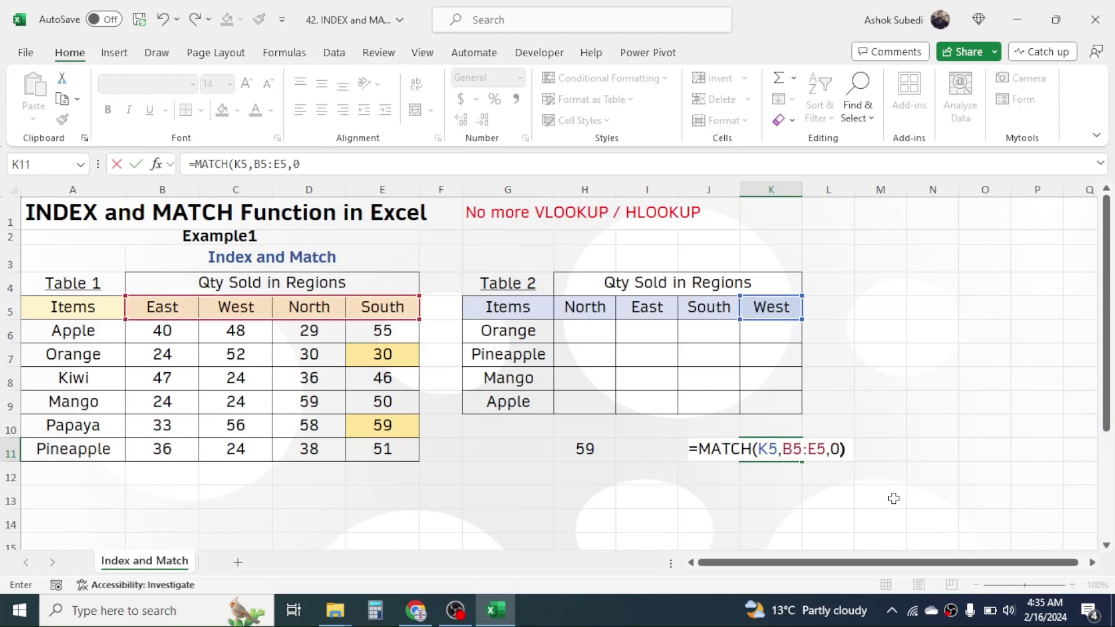
{"action": "key", "text": "Return"}
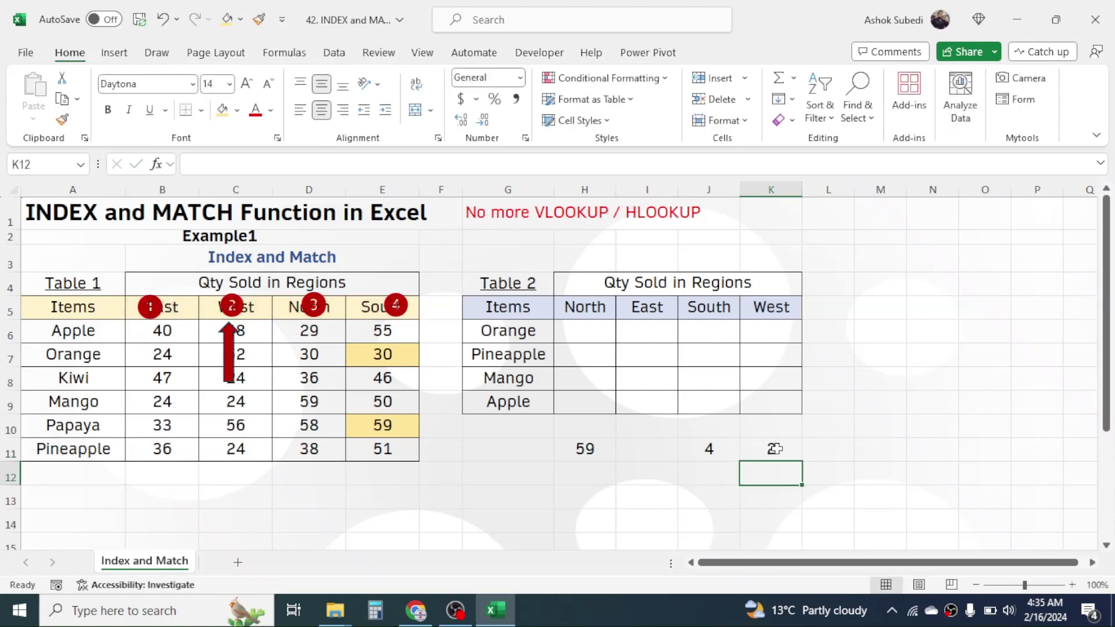
- Review the MATCH formulas in K11 and J11, and the Orange item, North header and empty quantity cells of Table 2
{"action": "left_click", "coordinate": [774, 447]}
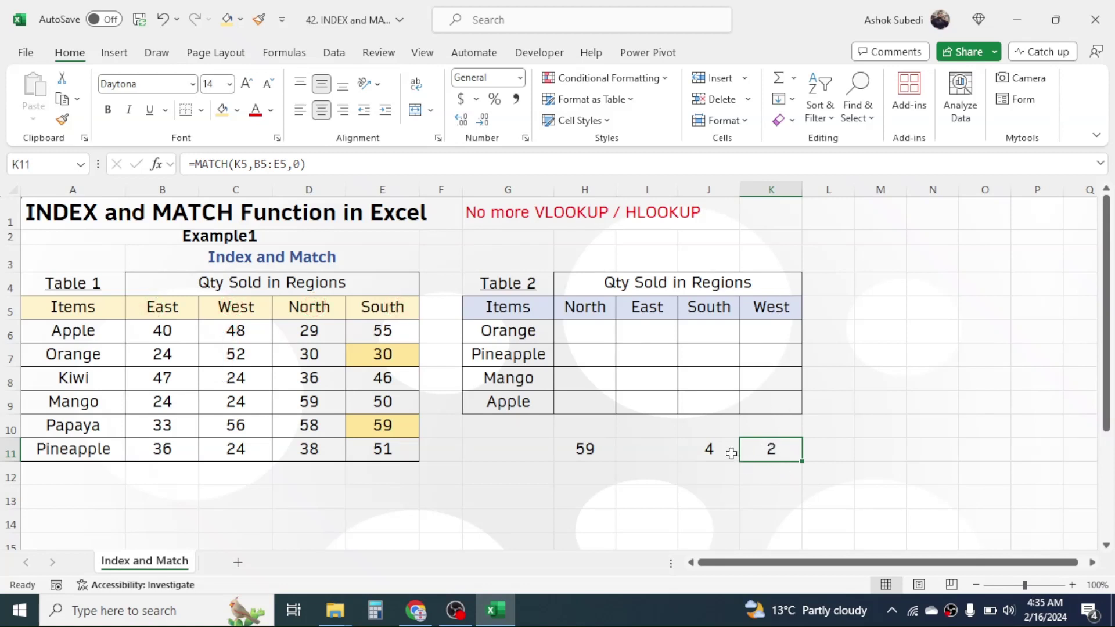
{"action": "left_click", "coordinate": [705, 447]}
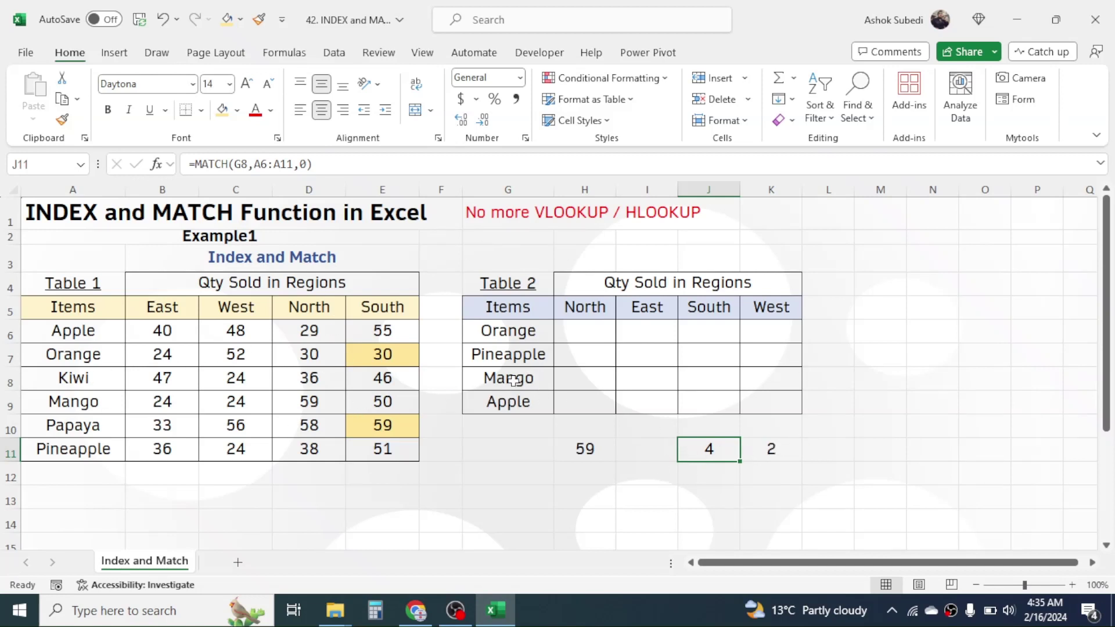
{"action": "left_click", "coordinate": [521, 334]}
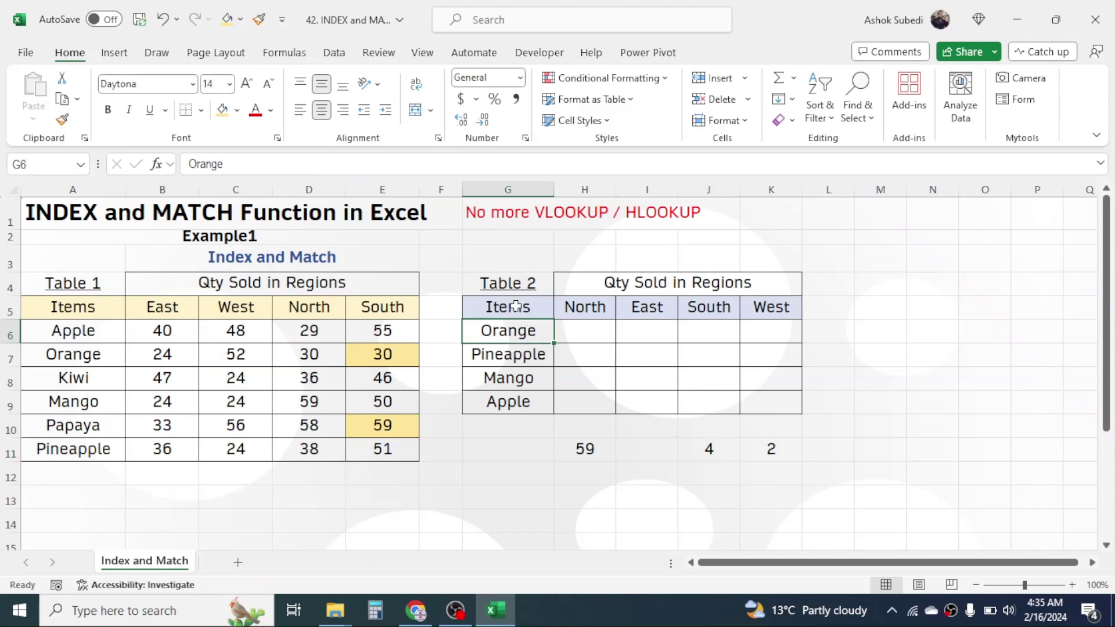
{"action": "left_click", "coordinate": [582, 332]}
{"action": "left_click", "coordinate": [683, 359]}
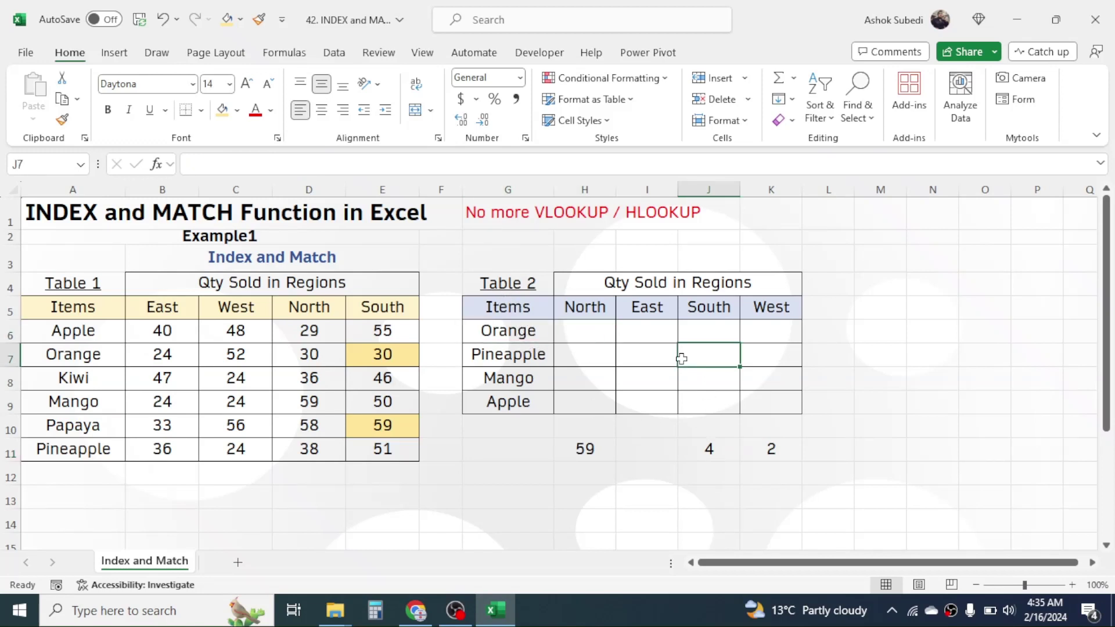
{"action": "left_click", "coordinate": [583, 335]}
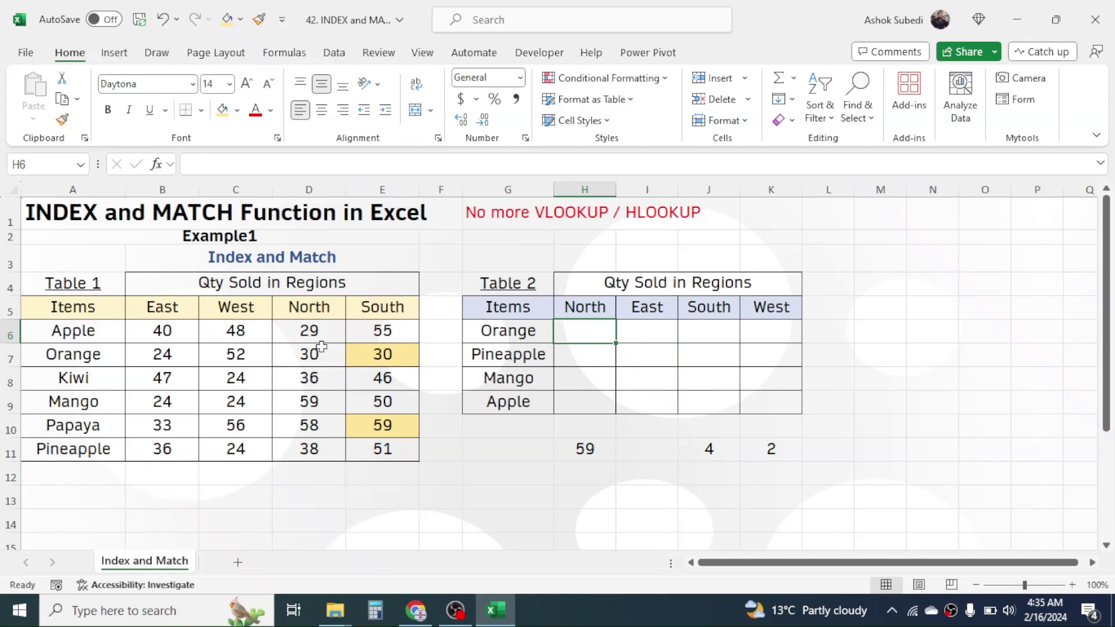
{"action": "left_click", "coordinate": [576, 306]}
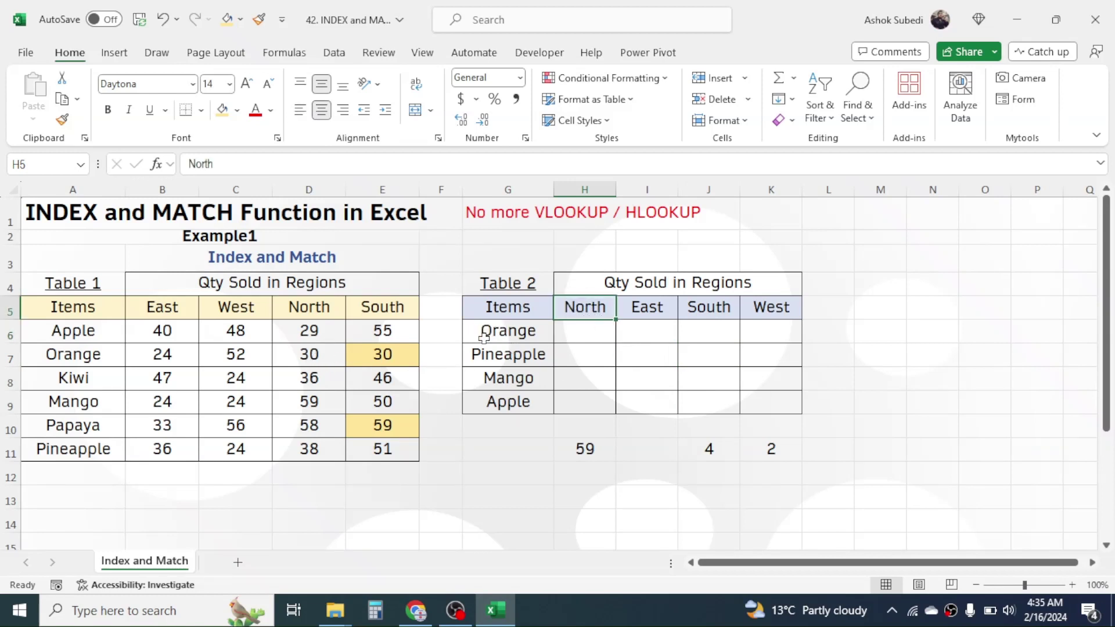
- Clear the trial INDEX and MATCH formulas from H11:K11
{"action": "left_click_drag", "start_coordinate": [590, 450], "coordinate": [776, 451]}
{"action": "key", "text": "Delete"}
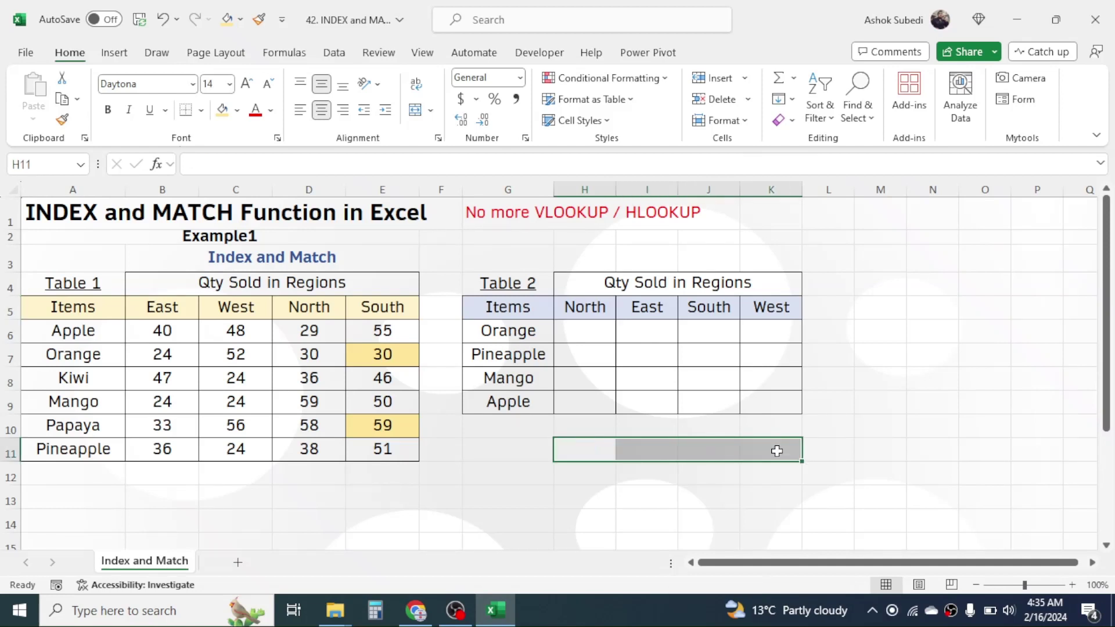
- Start an INDEX formula in H6, for Orange in North, with the absolute array $B$6:$E$11
{"action": "left_click", "coordinate": [596, 335]}
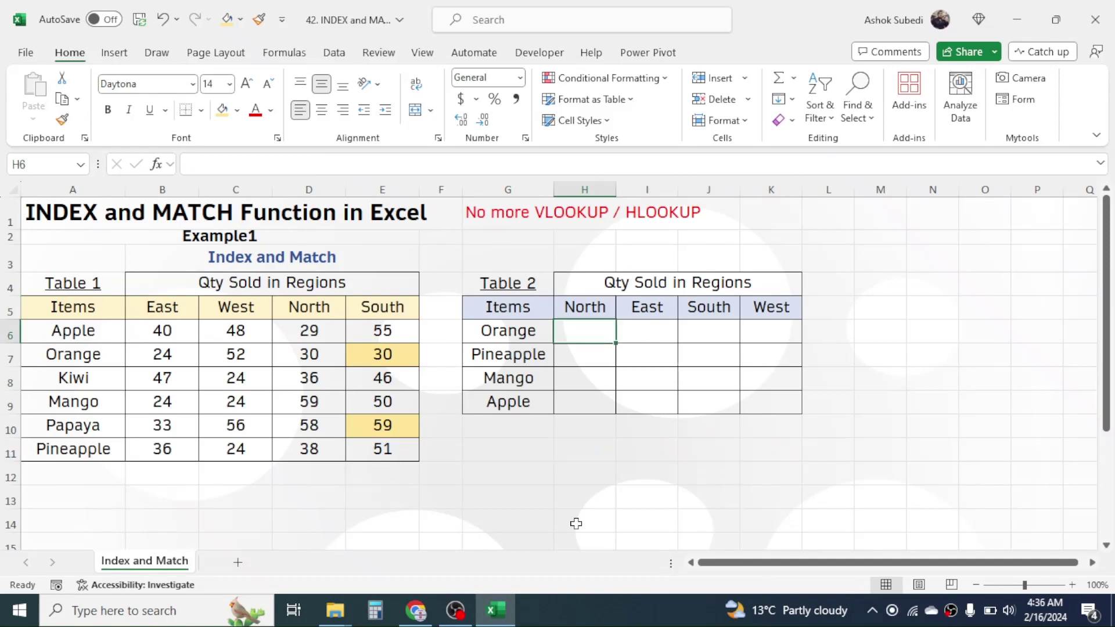
{"action": "type", "text": "=INDEX("}
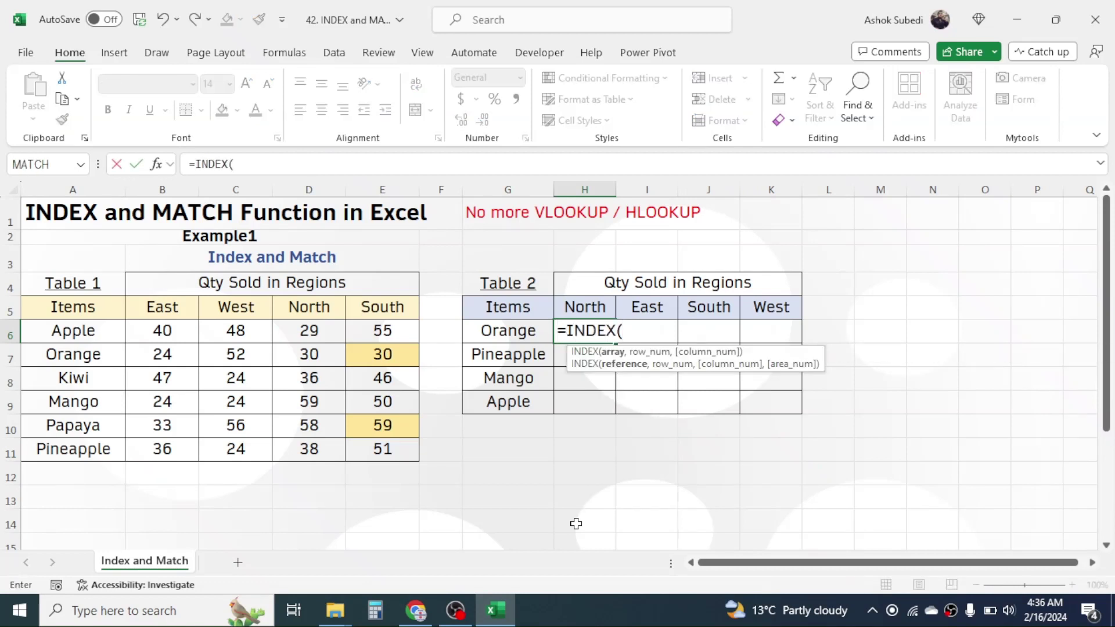
{"action": "left_click_drag", "start_coordinate": [162, 331], "coordinate": [382, 447]}
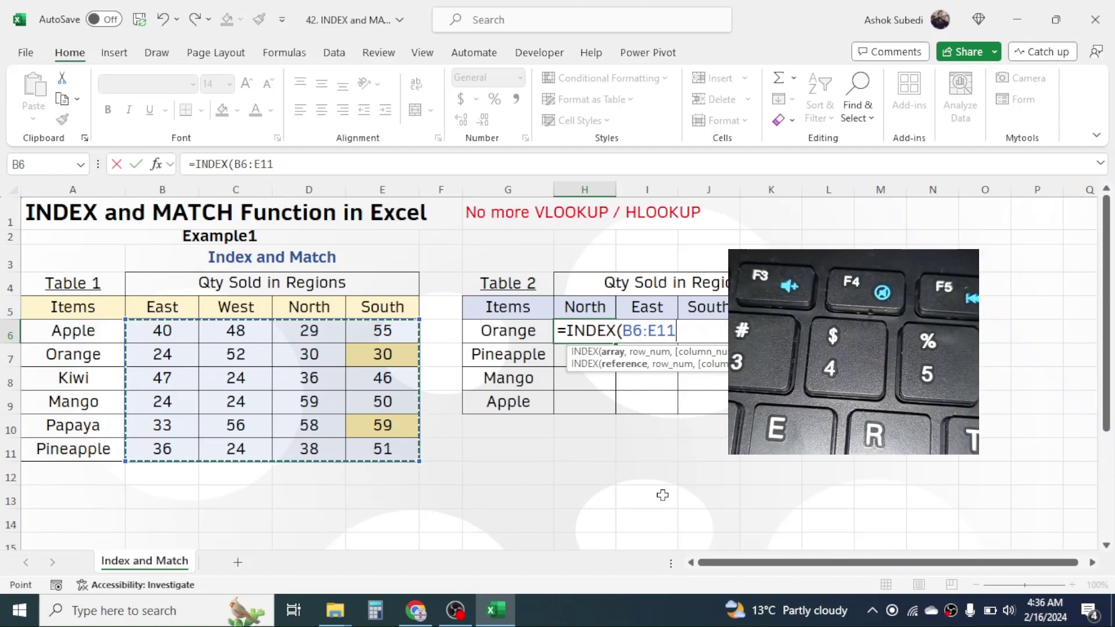
{"action": "key", "text": "F4"}
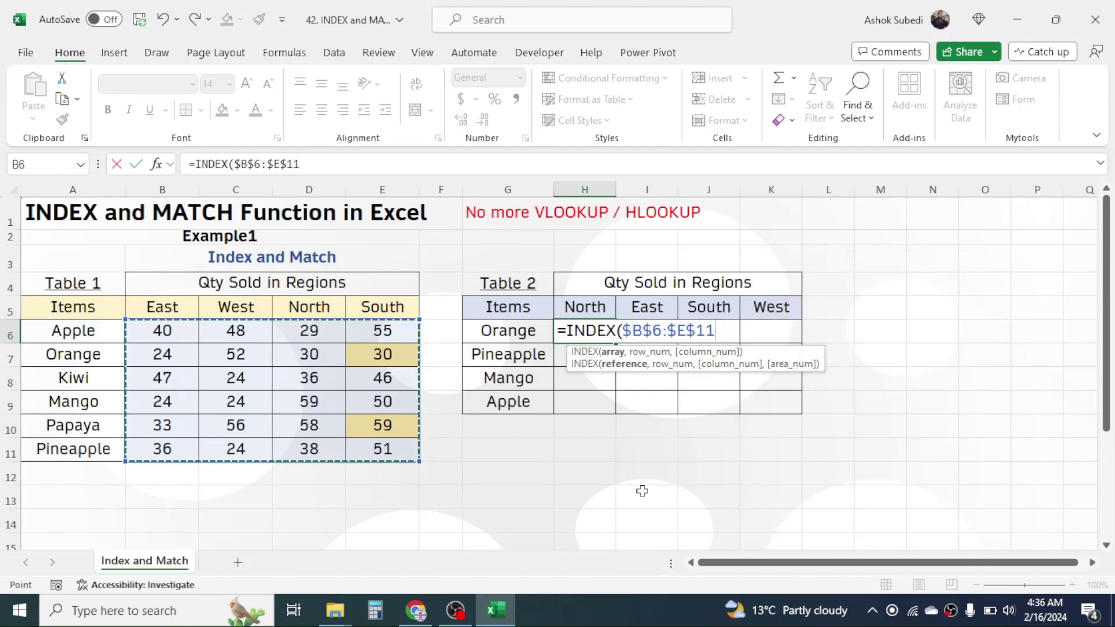
{"action": "type", "text": ","}
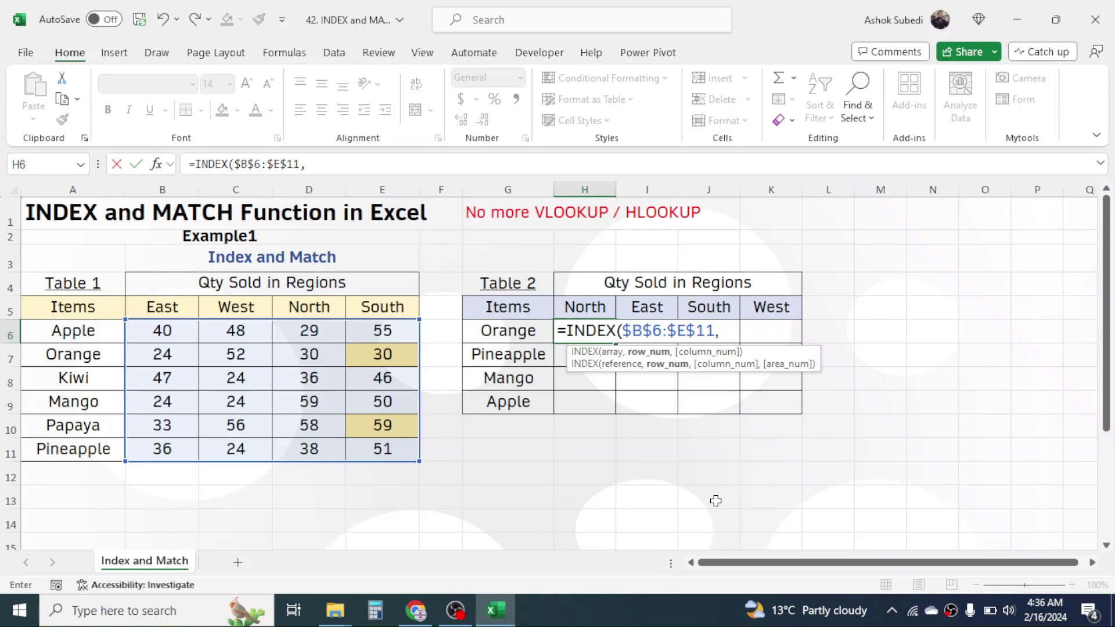
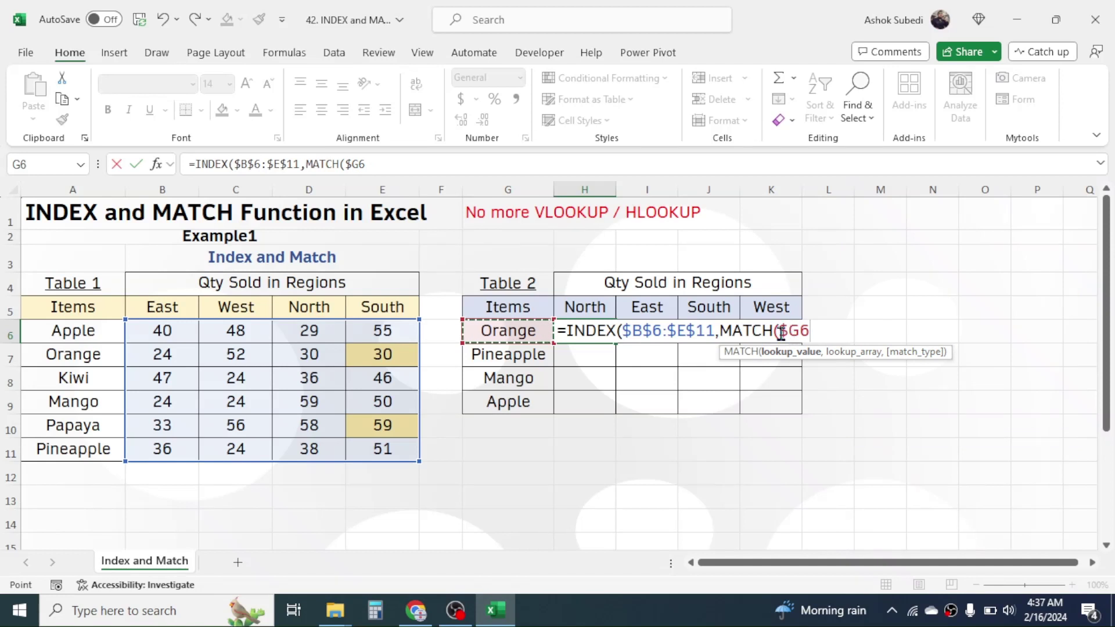
- Complete the row number argument of the H6 formula as MATCH($G6,$A$6:$A$11,0), using exact match
{"action": "type", "text": ","}
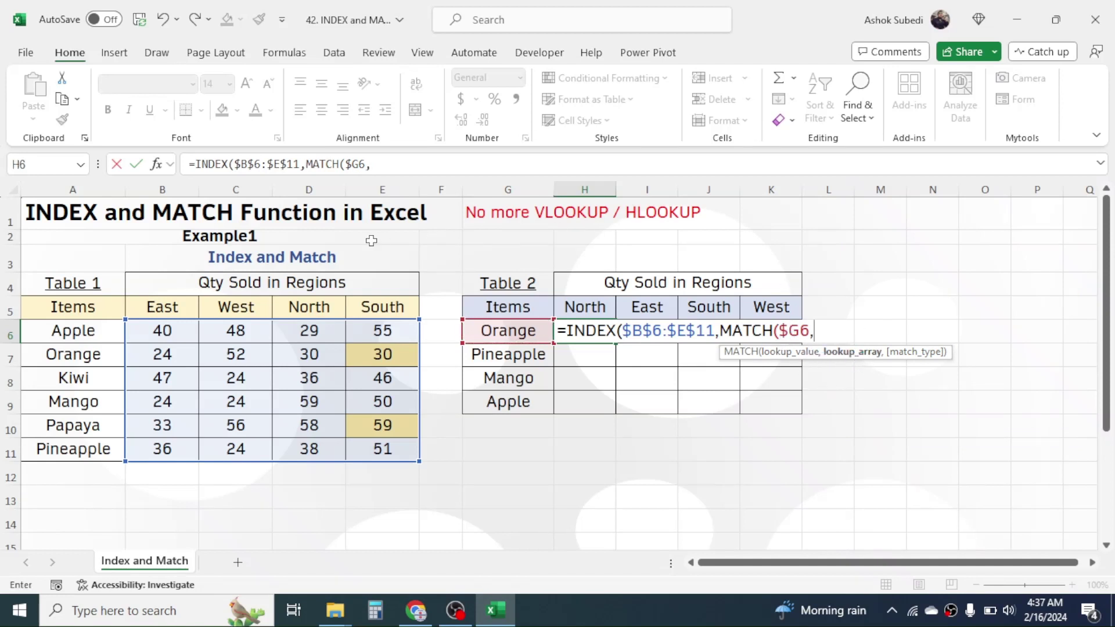
{"action": "left_click", "coordinate": [87, 331]}
{"action": "left_click_drag", "start_coordinate": [87, 330], "coordinate": [87, 454]}
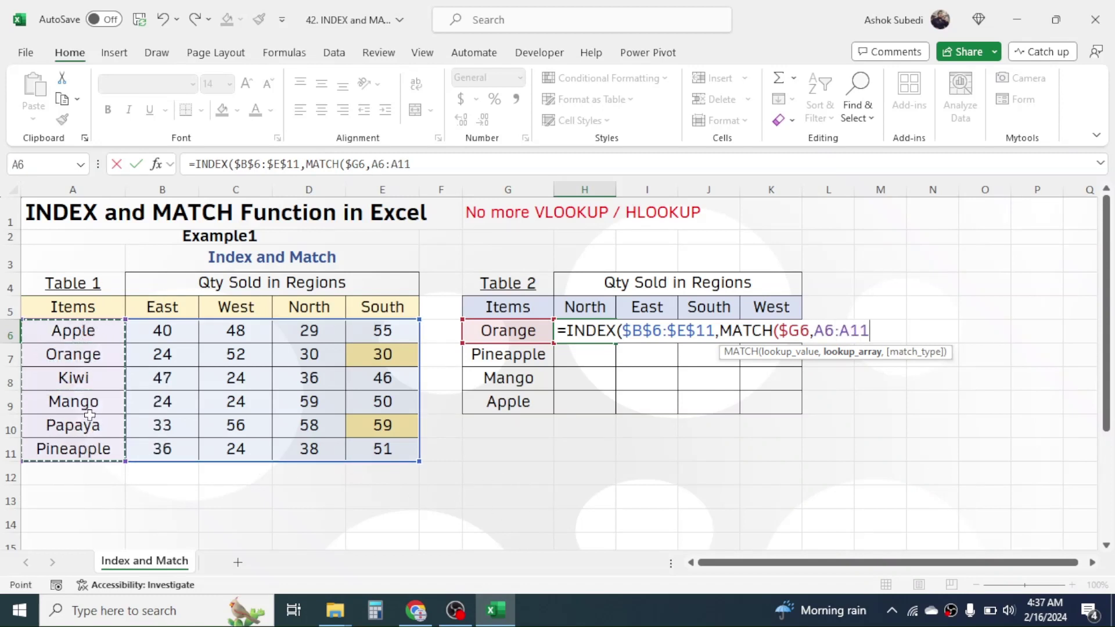
{"action": "key", "text": "F4"}
{"action": "type", "text": ","}
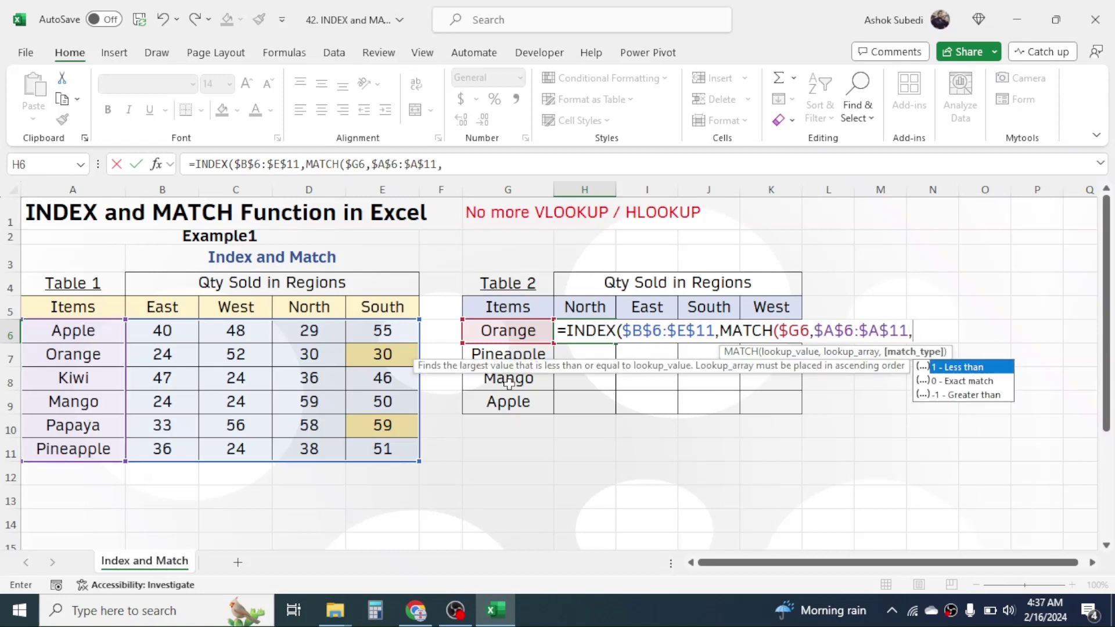
{"action": "double_click", "coordinate": [964, 382]}
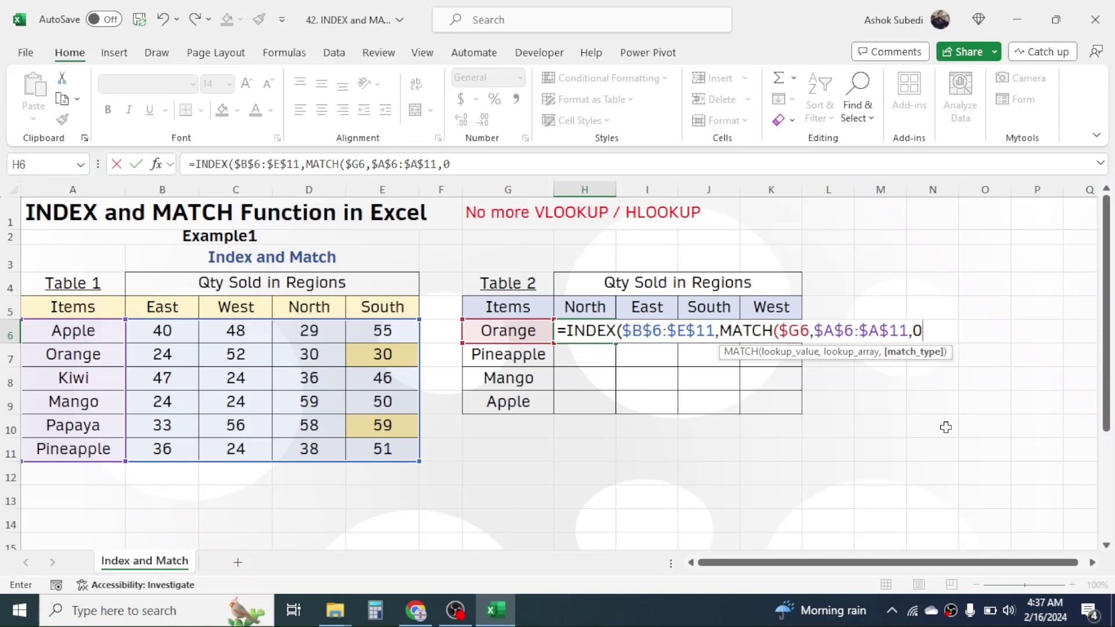
{"action": "type", "text": ")"}
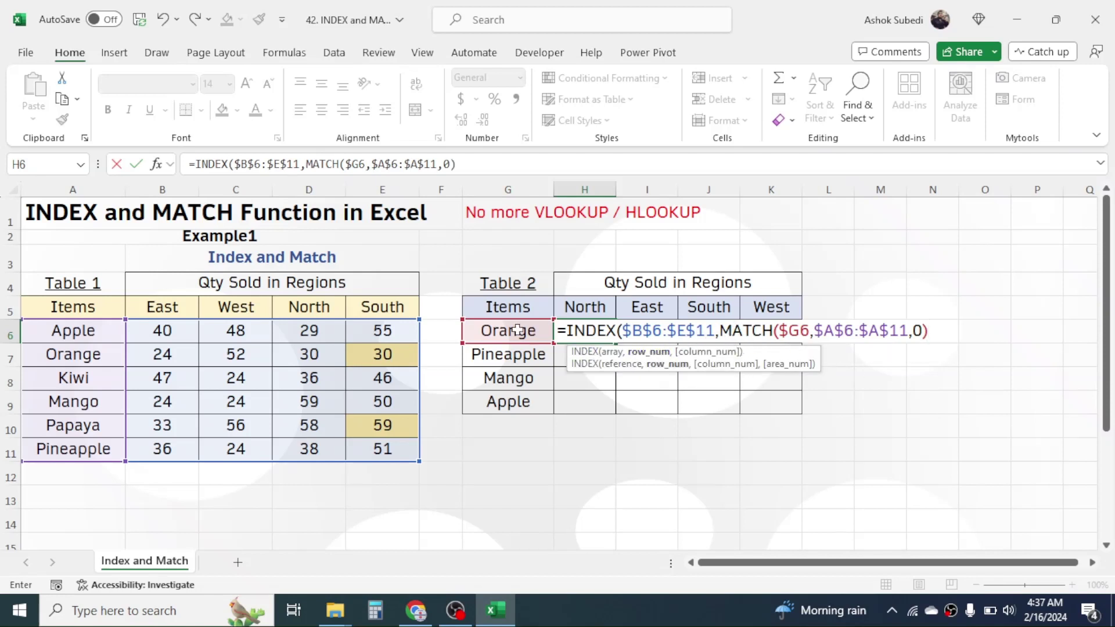
{"action": "type", "text": ","}
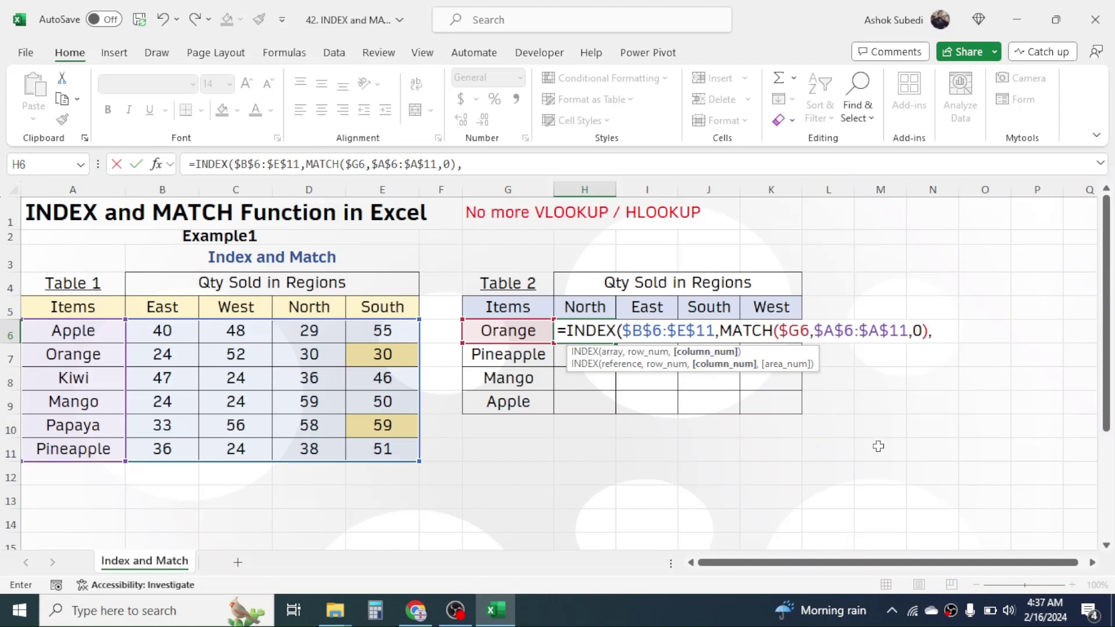
- Add MATCH(H$5,$B$5:$E$5,0) as the column number argument of the H6 INDEX formula, using exact match, and enter the formula
{"action": "type", "text": "MATCH("}
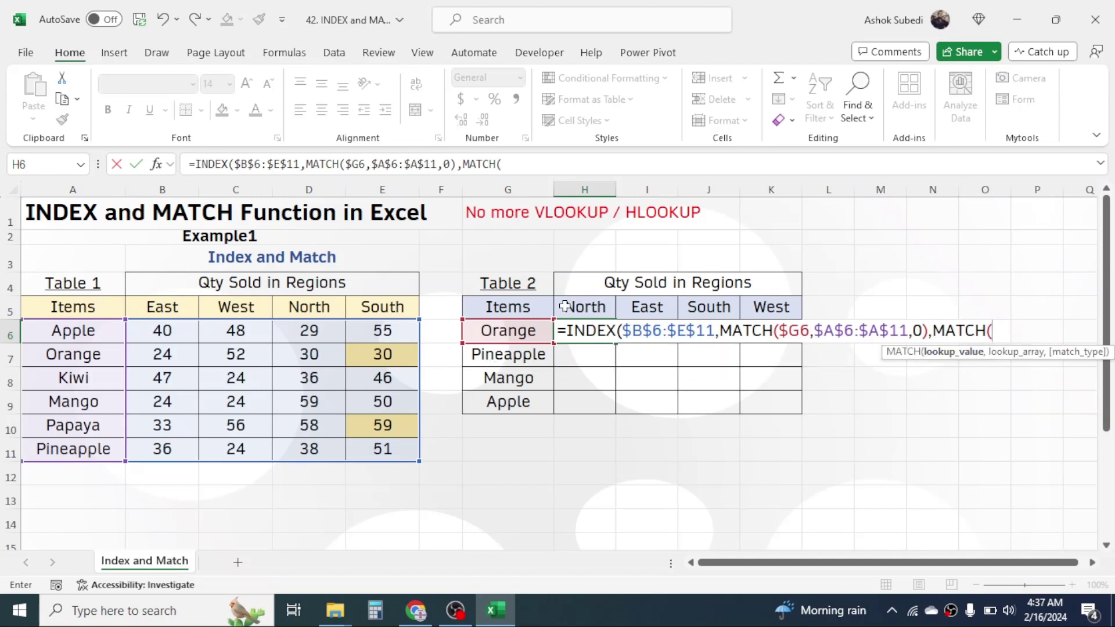
{"action": "left_click", "coordinate": [596, 303]}
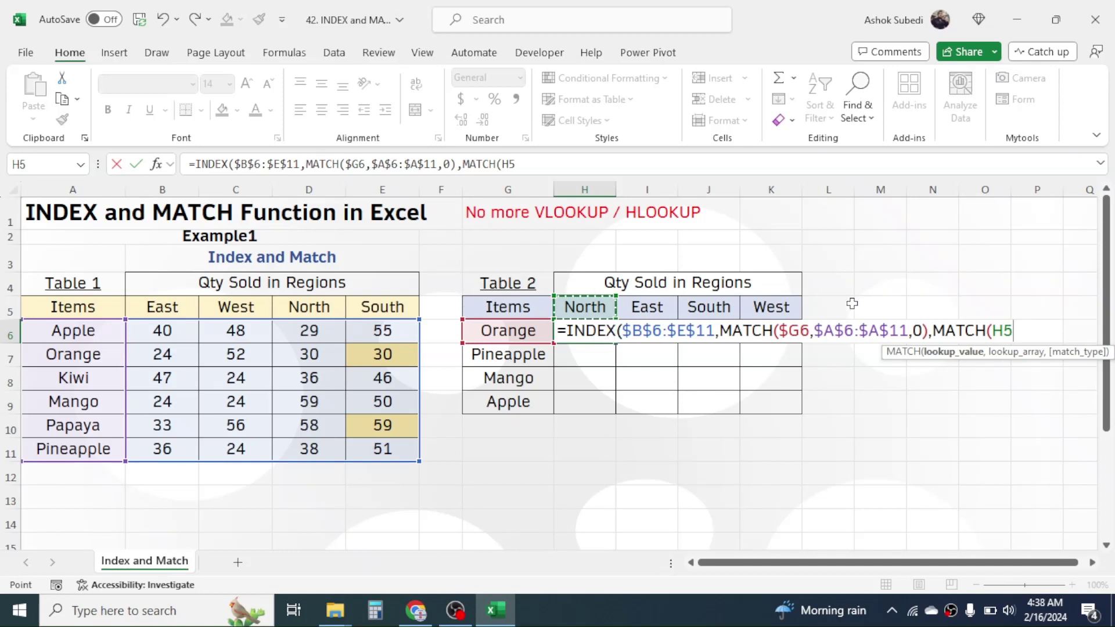
{"action": "key", "text": "F4"}
{"action": "key", "text": "F4"}
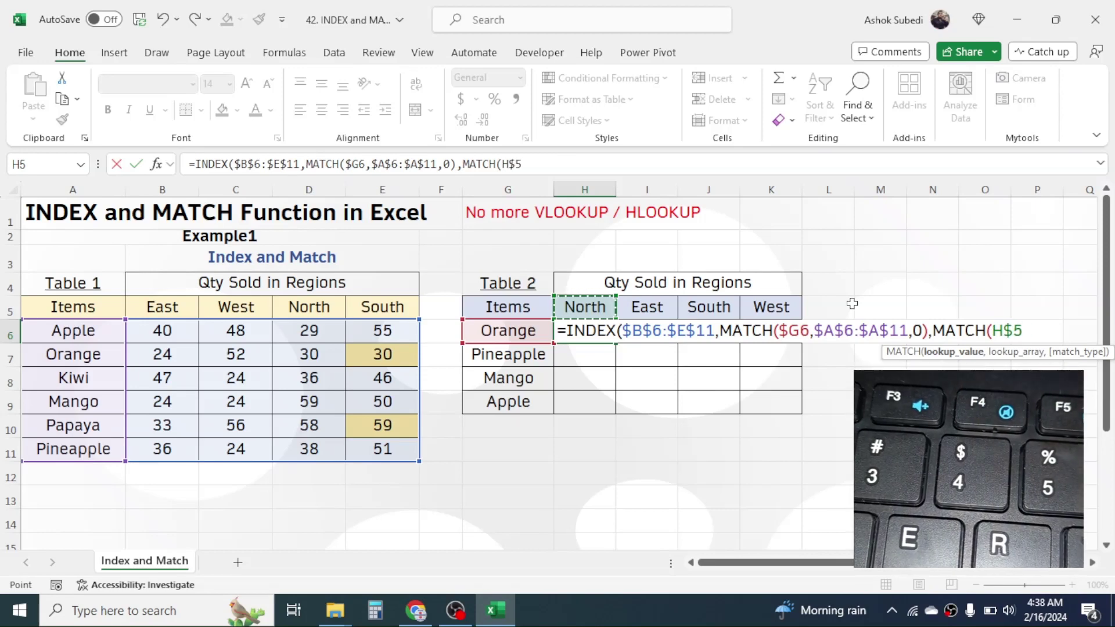
{"action": "type", "text": ","}
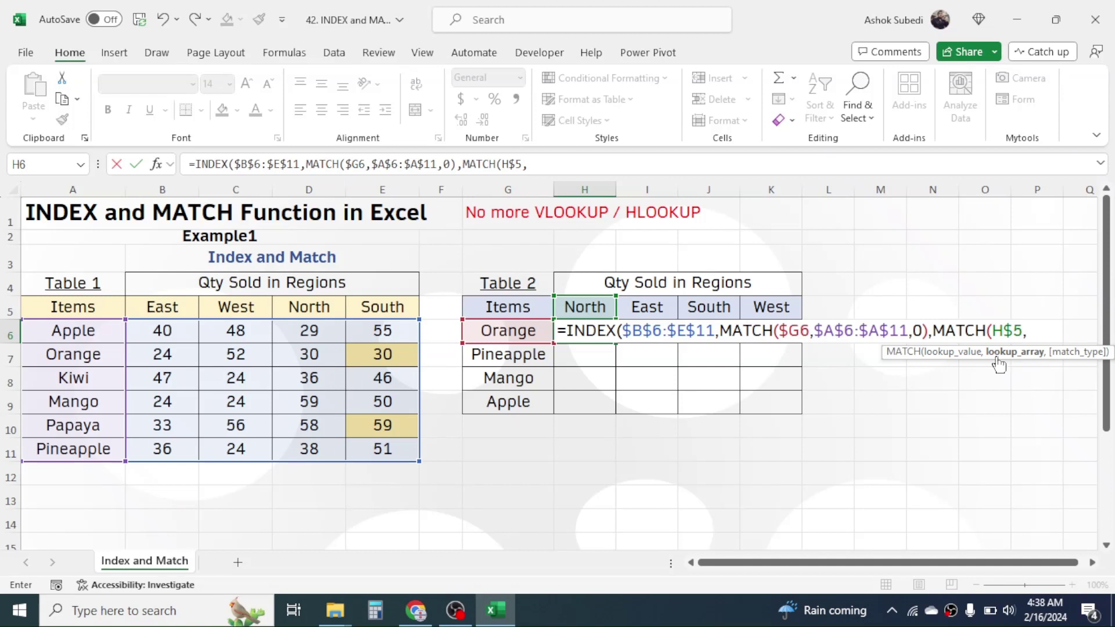
{"action": "left_click_drag", "start_coordinate": [162, 306], "coordinate": [378, 306]}
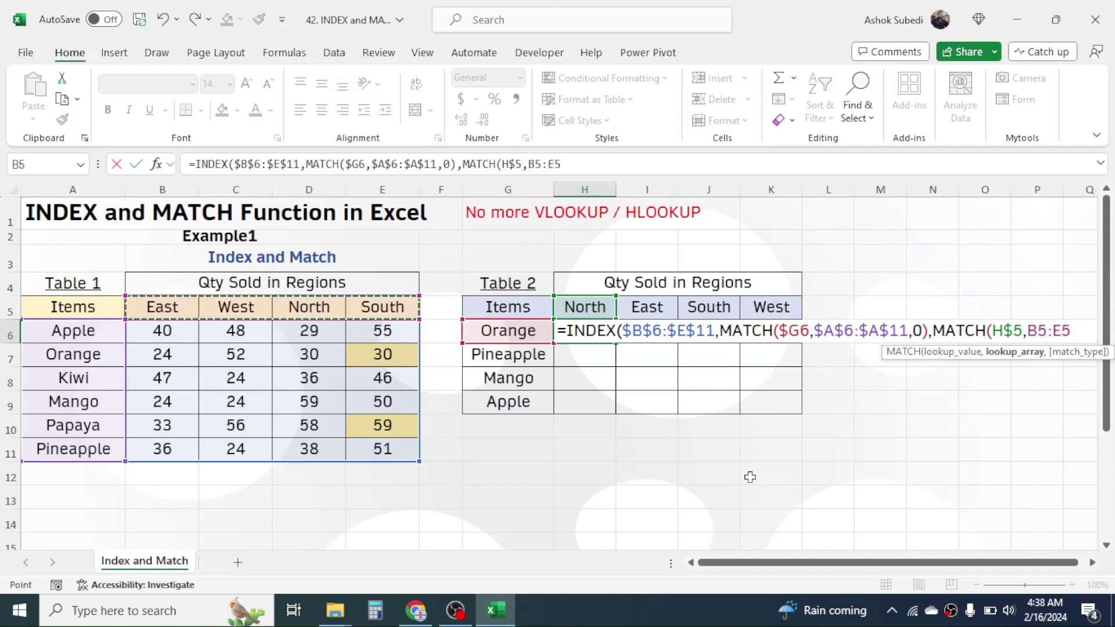
{"action": "key", "text": "F4"}
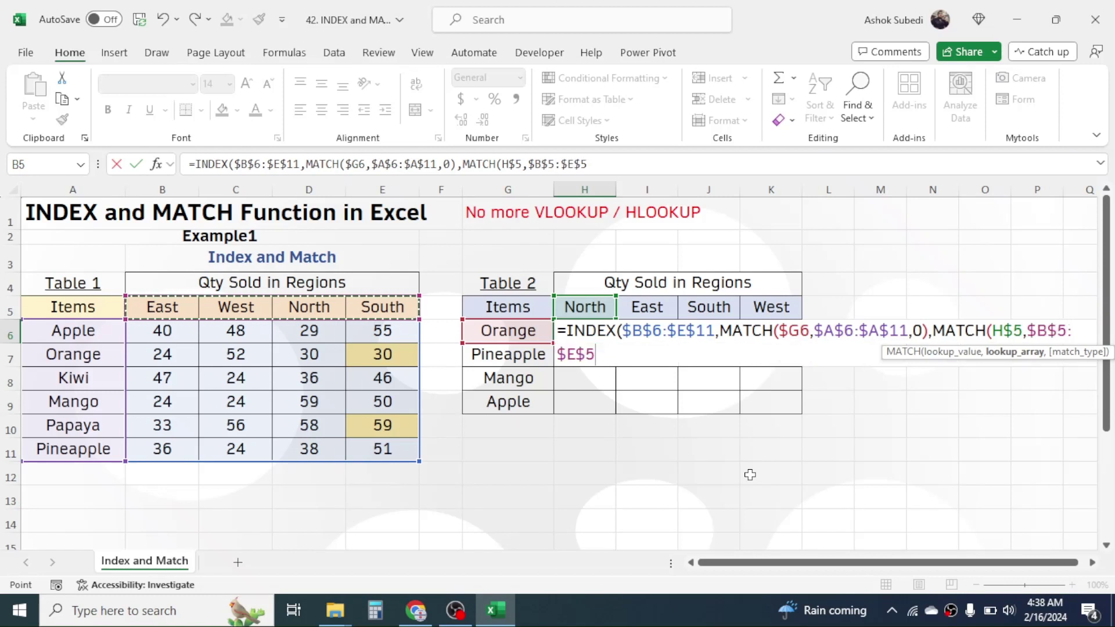
{"action": "type", "text": ","}
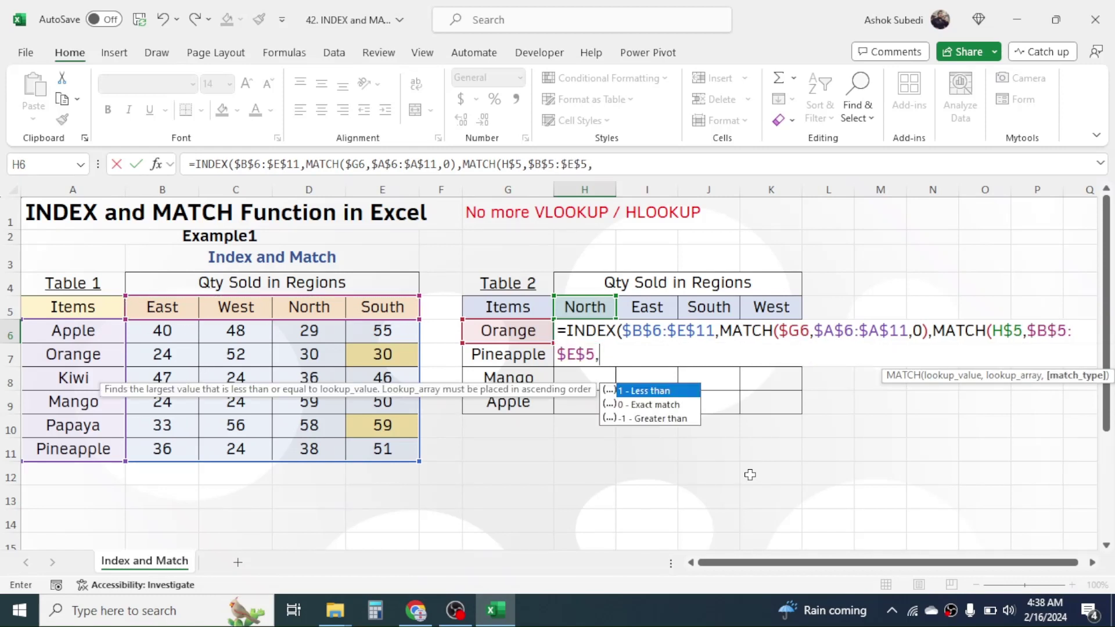
{"action": "double_click", "coordinate": [659, 409]}
{"action": "type", "text": ")"}
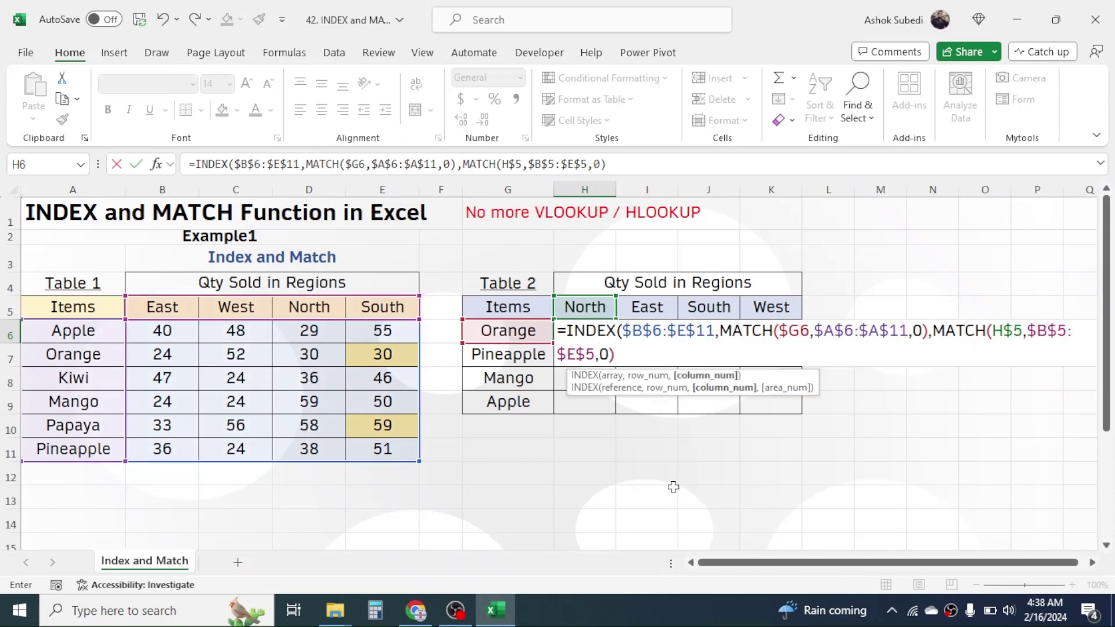
{"action": "type", "text": ")"}
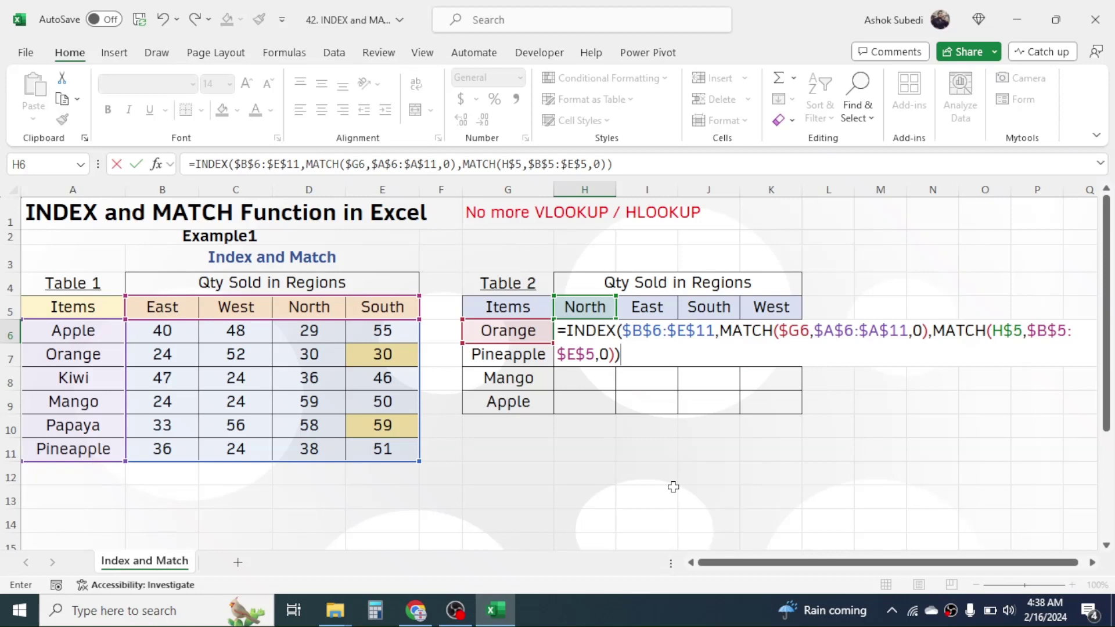
{"action": "key", "text": "Return"}
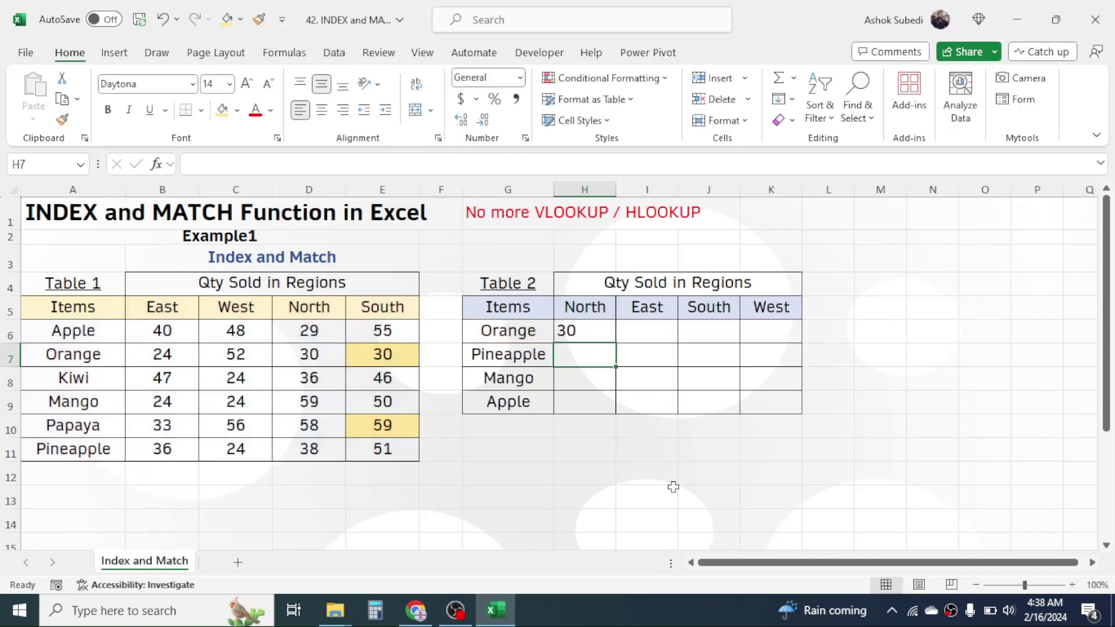
- Compare H6 with Table 1's Orange quantity for North in D7, and fill the H6 formula across H6:K9
{"action": "left_click", "coordinate": [583, 334]}
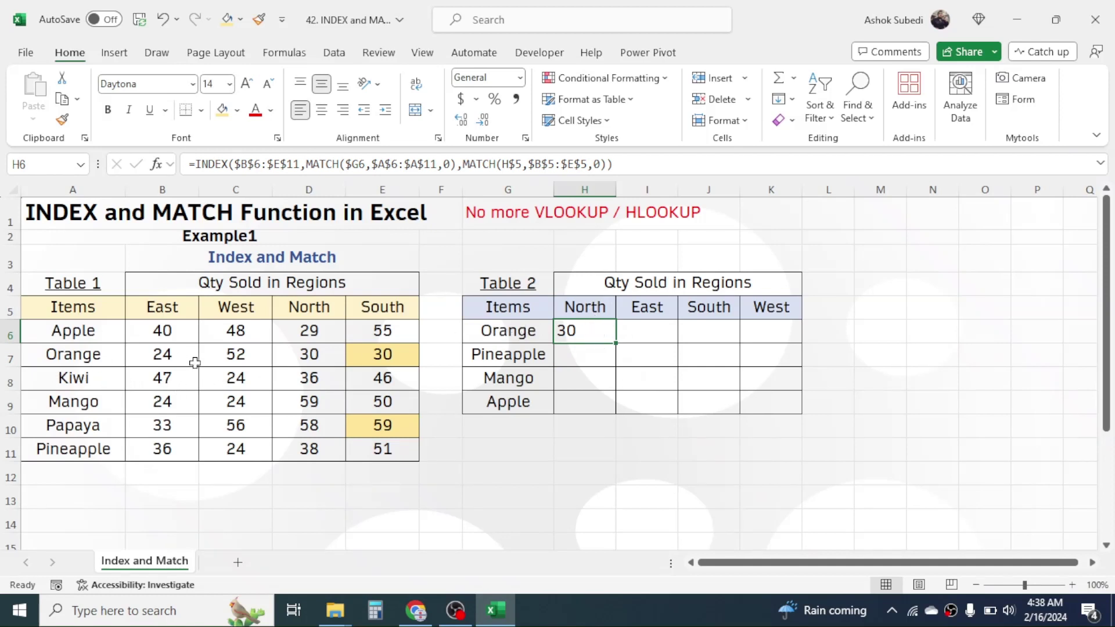
{"action": "left_click", "coordinate": [312, 352]}
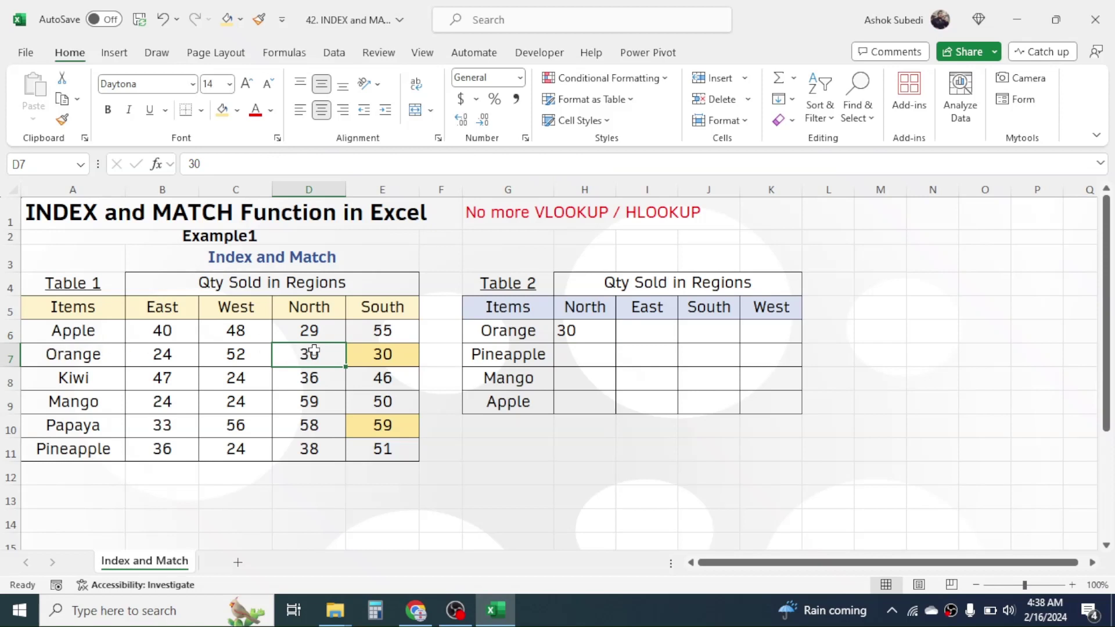
{"action": "left_click", "coordinate": [585, 332]}
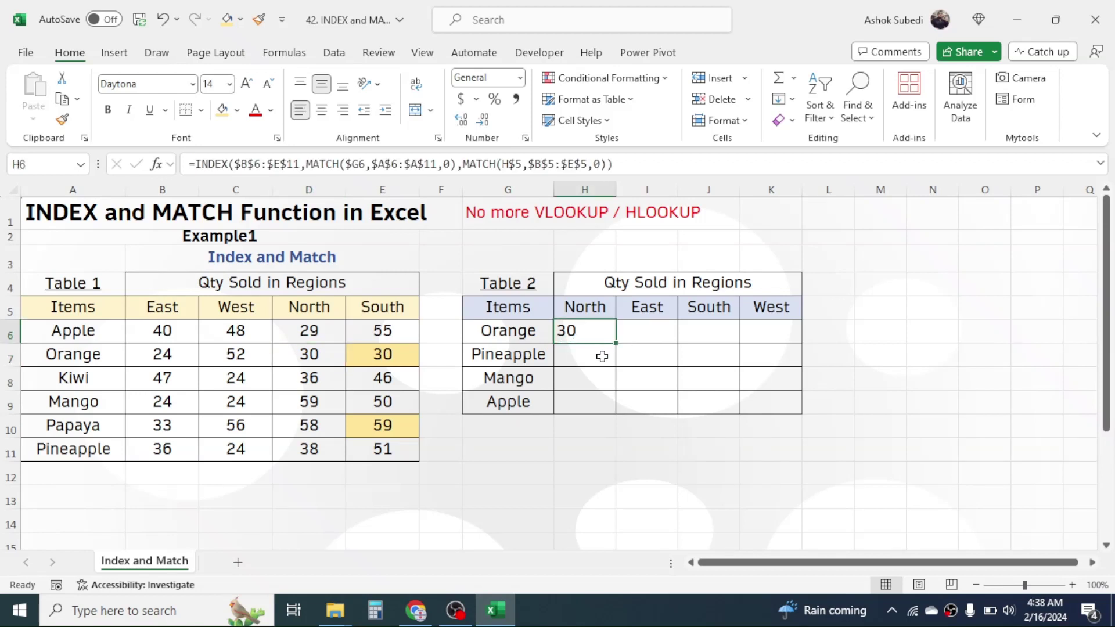
{"action": "left_click_drag", "start_coordinate": [618, 343], "coordinate": [776, 412]}
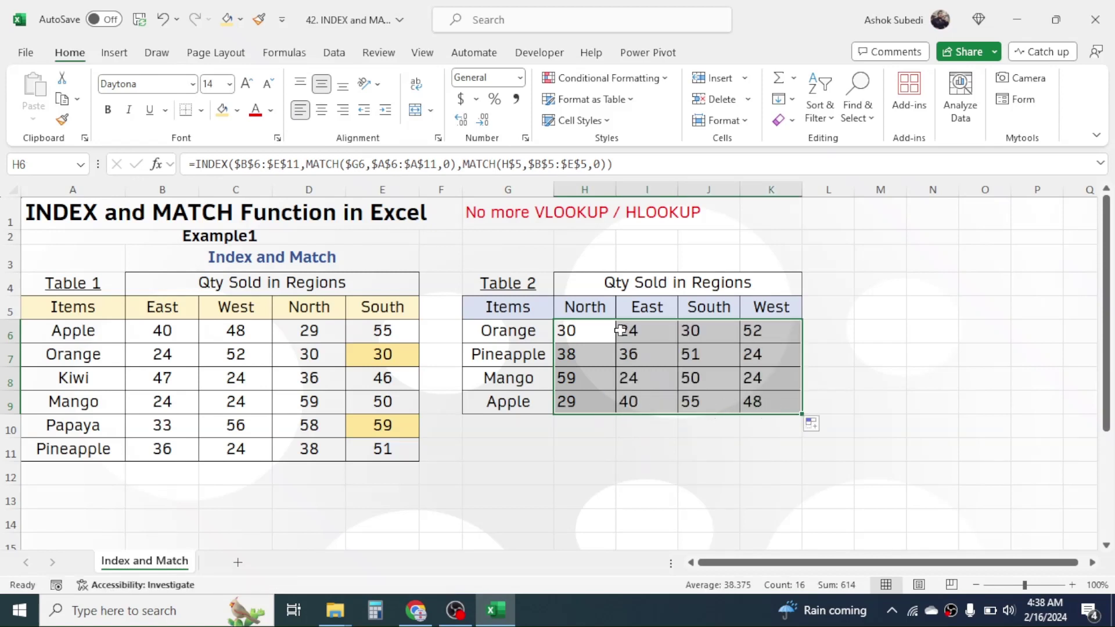
- Examine the filled INDEX and MATCH formulas in J7, I6 and H6 of Table 2
{"action": "left_click", "coordinate": [718, 359]}
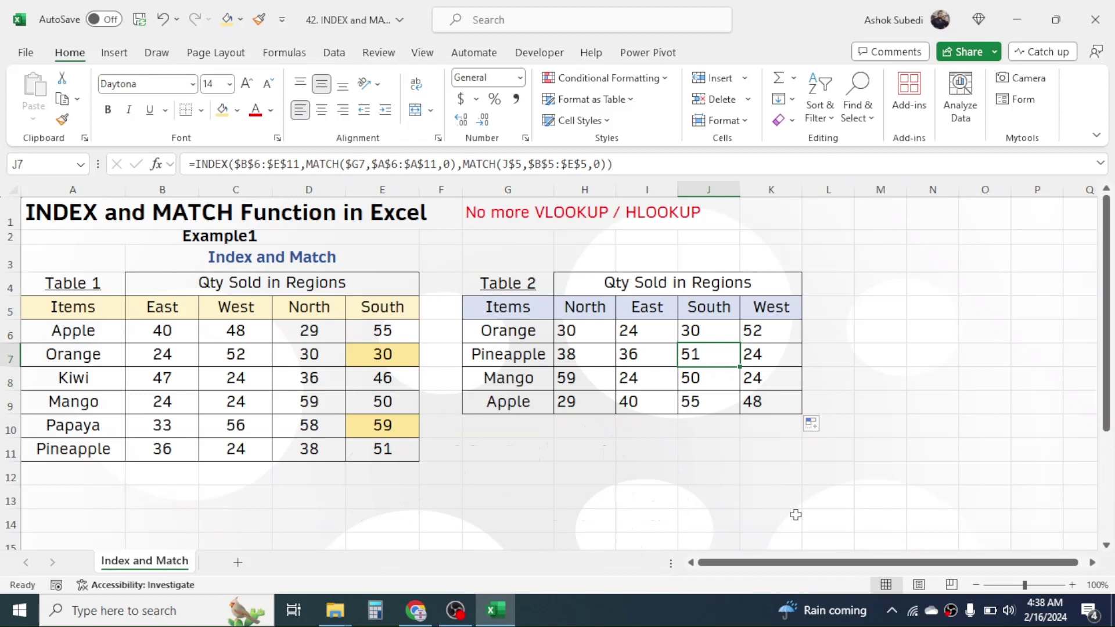
{"action": "left_click", "coordinate": [724, 476]}
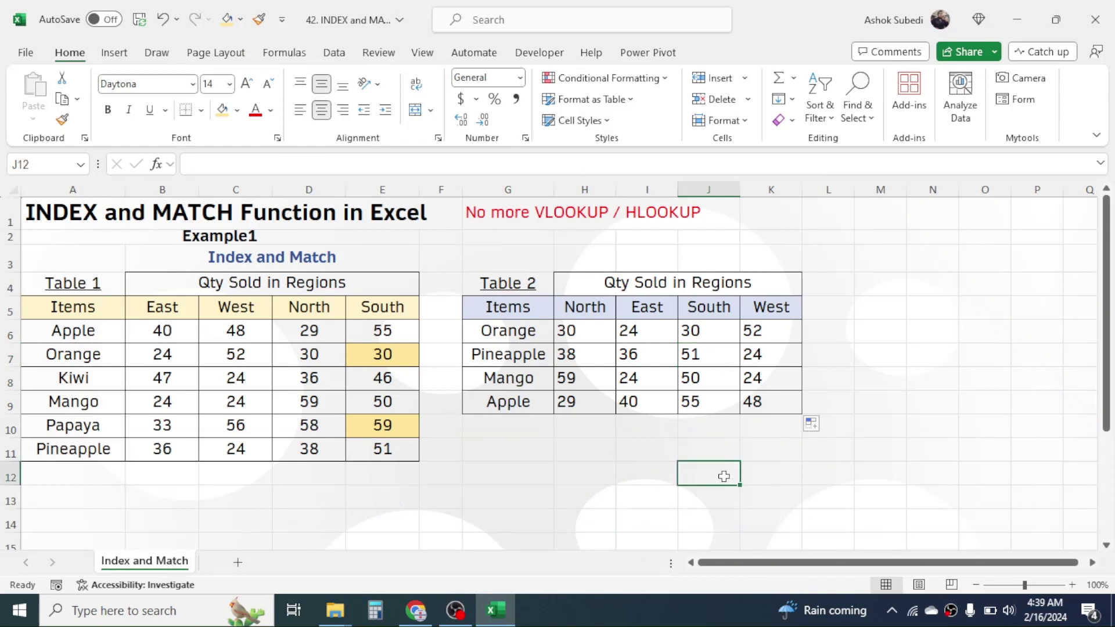
{"action": "left_click", "coordinate": [635, 335]}
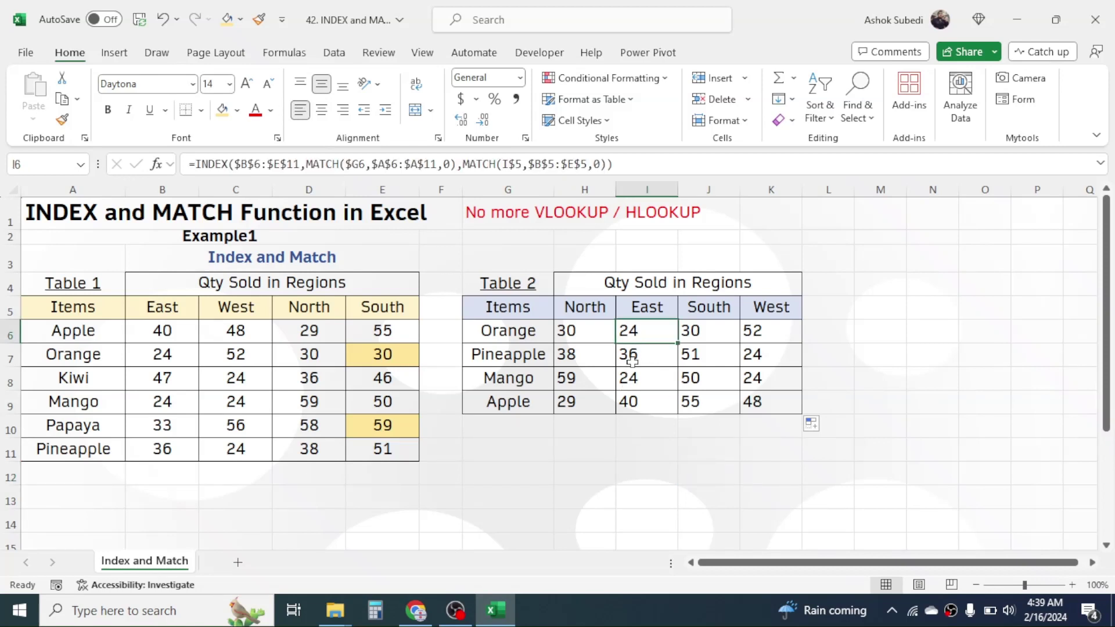
{"action": "left_click", "coordinate": [585, 331]}
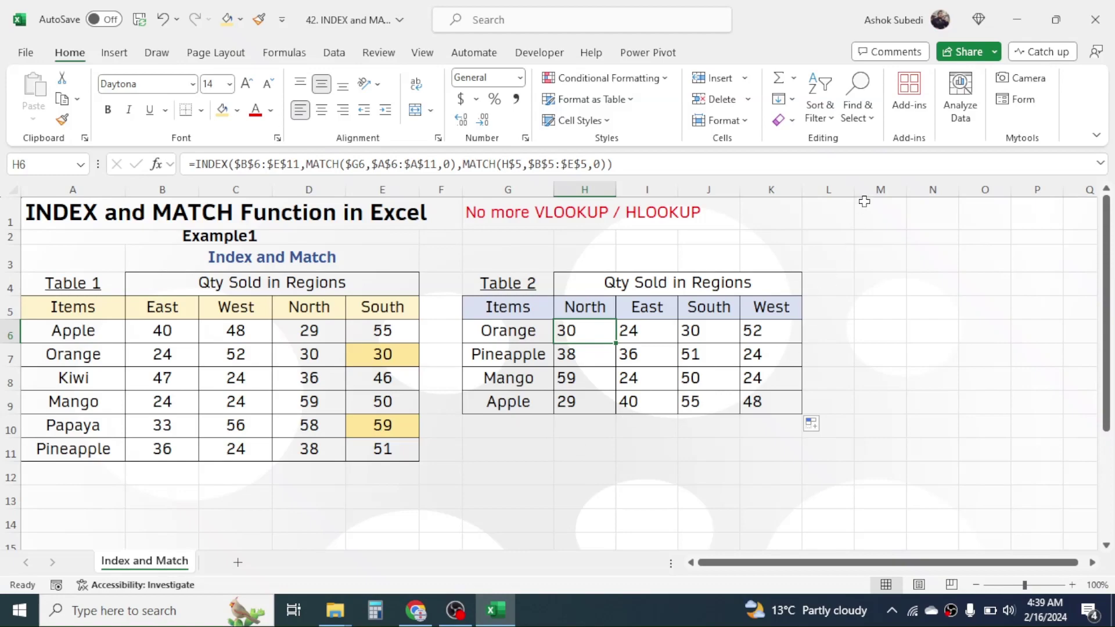
{"action": "left_click", "coordinate": [881, 222]}
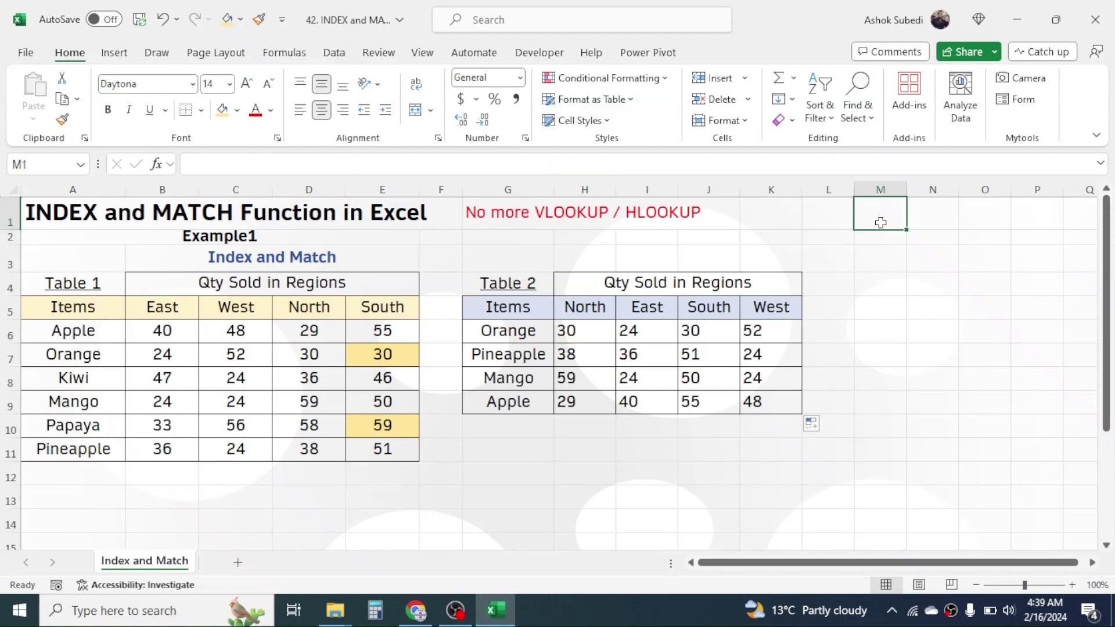